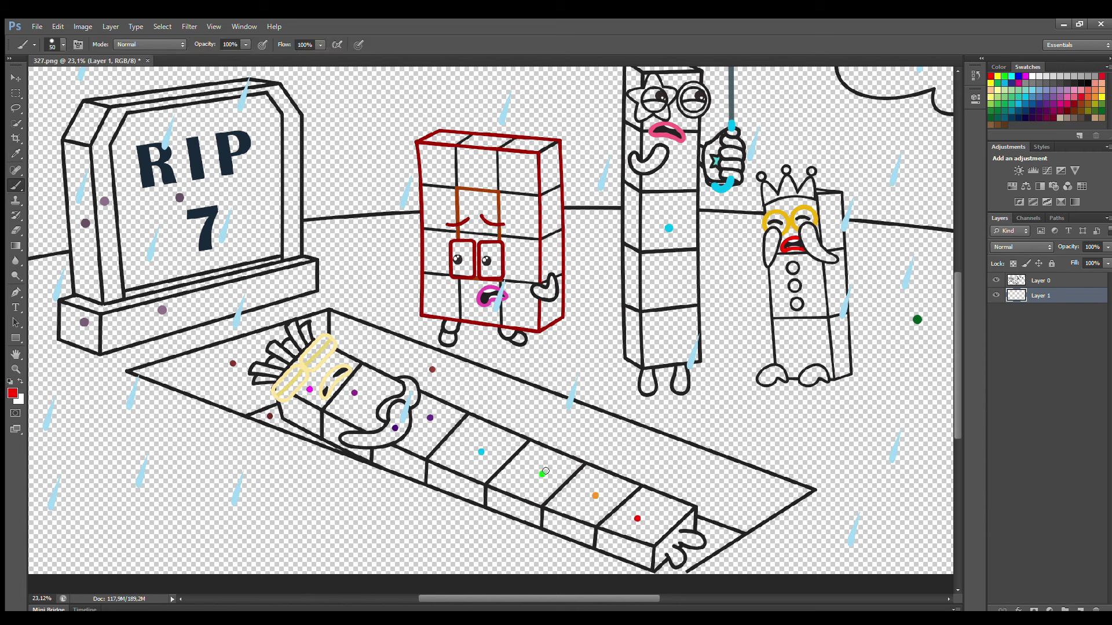
Paint the foot-end block of the lying figure red and the third block from the feet bright green
{"action": "mouse_move", "coordinate": [602, 541]}
{"action": "left_mouse_down"}
{"action": "mouse_move", "coordinate": [645, 495]}
{"action": "mouse_move", "coordinate": [689, 513]}
{"action": "mouse_move", "coordinate": [681, 542]}
{"action": "mouse_move", "coordinate": [657, 564]}
{"action": "mouse_move", "coordinate": [608, 549]}
{"action": "mouse_move", "coordinate": [654, 563]}
{"action": "mouse_move", "coordinate": [691, 535]}
{"action": "mouse_move", "coordinate": [677, 544]}
{"action": "mouse_move", "coordinate": [687, 520]}
{"action": "mouse_move", "coordinate": [643, 510]}
{"action": "mouse_move", "coordinate": [623, 534]}
{"action": "mouse_move", "coordinate": [673, 536]}
{"action": "mouse_move", "coordinate": [660, 516]}
{"action": "mouse_move", "coordinate": [634, 539]}
{"action": "mouse_move", "coordinate": [657, 532]}
{"action": "left_mouse_up"}
{"action": "key", "text": "bracketright"}
{"action": "key", "text": "bracketright"}
{"action": "left_click", "coordinate": [542, 473], "text": "alt"}
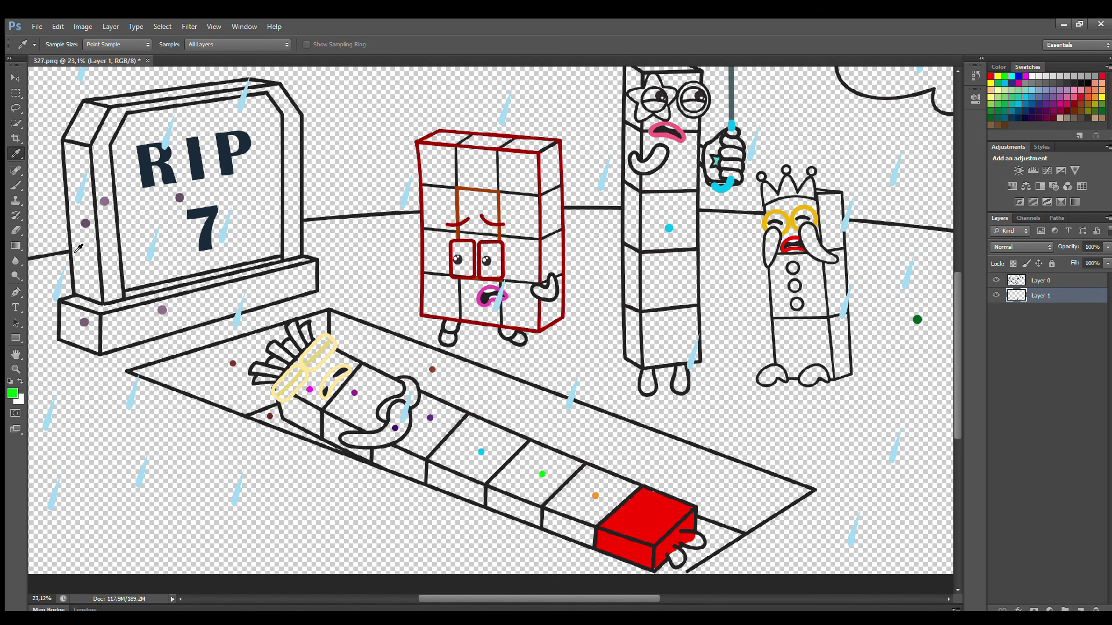
{"action": "mouse_move", "coordinate": [534, 449]}
{"action": "left_mouse_down"}
{"action": "mouse_move", "coordinate": [497, 490]}
{"action": "mouse_move", "coordinate": [507, 511]}
{"action": "mouse_move", "coordinate": [536, 524]}
{"action": "mouse_move", "coordinate": [543, 498]}
{"action": "mouse_move", "coordinate": [576, 468]}
{"action": "mouse_move", "coordinate": [519, 457]}
{"action": "mouse_move", "coordinate": [518, 491]}
{"action": "mouse_move", "coordinate": [532, 504]}
{"action": "left_mouse_up"}
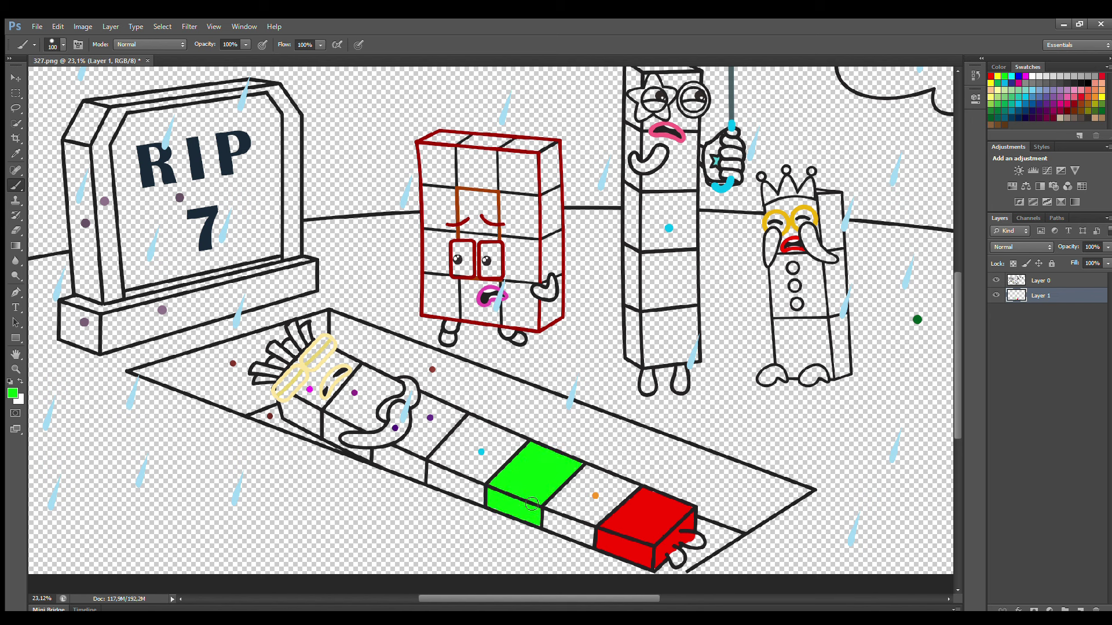
Fill the lying figure's folded arm with the dark indigo sampled from its marker dot
{"action": "left_click", "coordinate": [396, 428], "text": "alt"}
{"action": "key", "text": "bracketleft"}
{"action": "mouse_move", "coordinate": [356, 442]}
{"action": "left_mouse_down"}
{"action": "mouse_move", "coordinate": [383, 439]}
{"action": "mouse_move", "coordinate": [405, 408]}
{"action": "mouse_move", "coordinate": [400, 436]}
{"action": "mouse_move", "coordinate": [356, 442]}
{"action": "left_mouse_up"}
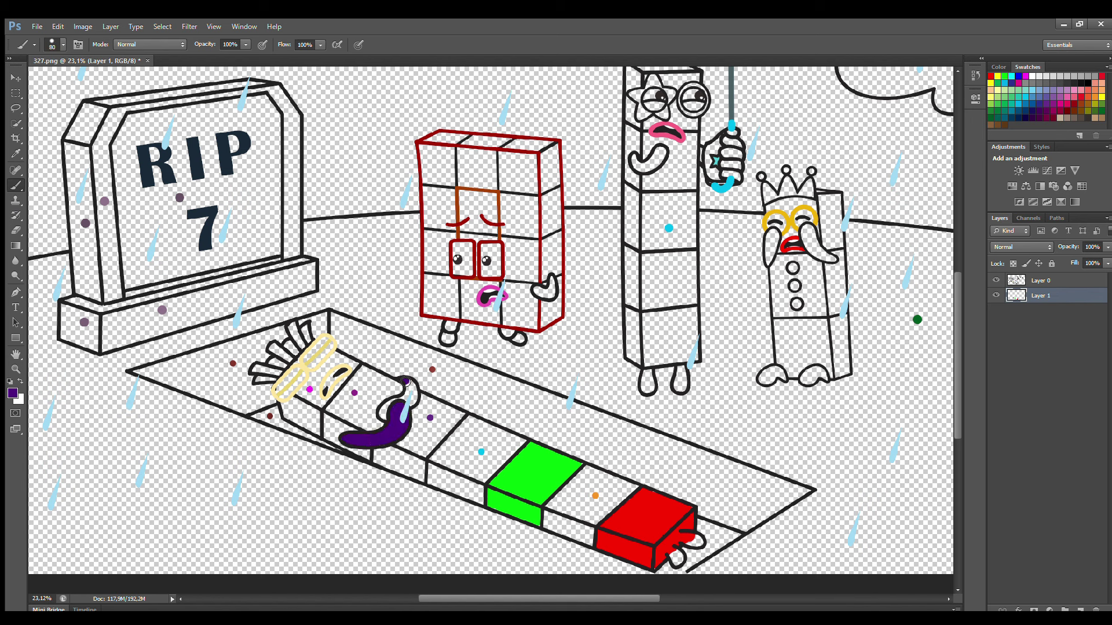
{"action": "mouse_move", "coordinate": [406, 381]}
{"action": "left_mouse_down"}
{"action": "mouse_move", "coordinate": [410, 396]}
{"action": "mouse_move", "coordinate": [384, 414]}
{"action": "left_mouse_up"}
Add a new layer beneath Layer 1 and paint the block just below the indigo arm cyan on it
{"action": "key", "text": "ctrl+shift+alt+n"}
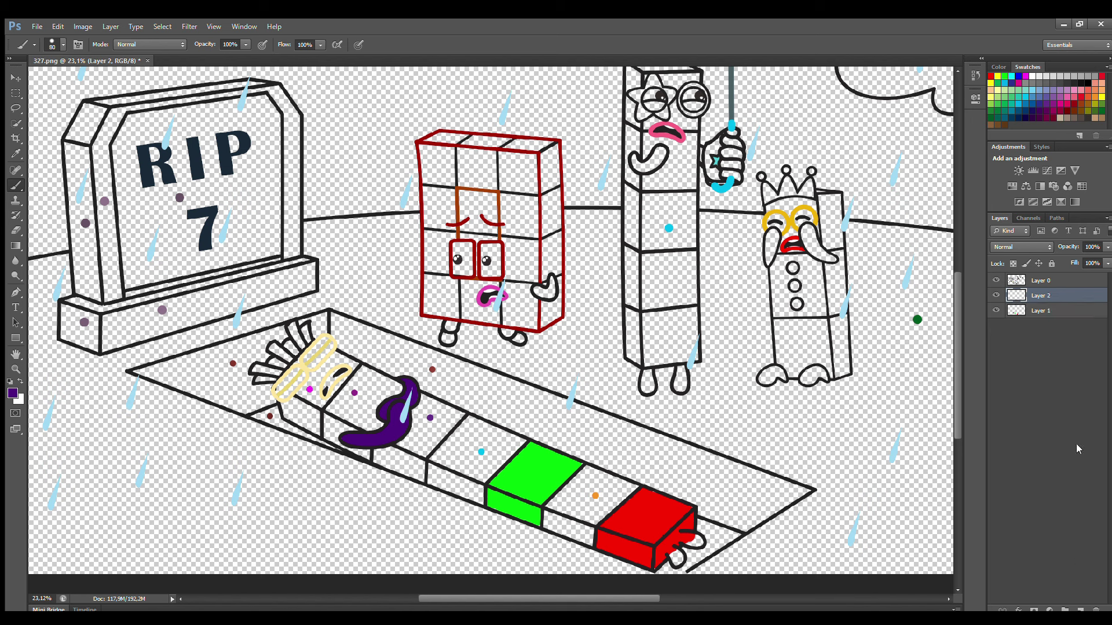
{"action": "mouse_move", "coordinate": [377, 460]}
{"action": "left_mouse_down"}
{"action": "mouse_move", "coordinate": [424, 399]}
{"action": "mouse_move", "coordinate": [465, 417]}
{"action": "mouse_move", "coordinate": [428, 452]}
{"action": "mouse_move", "coordinate": [421, 479]}
{"action": "mouse_move", "coordinate": [381, 462]}
{"action": "mouse_move", "coordinate": [411, 474]}
{"action": "mouse_move", "coordinate": [397, 457]}
{"action": "mouse_move", "coordinate": [426, 416]}
{"action": "mouse_move", "coordinate": [446, 421]}
{"action": "mouse_move", "coordinate": [416, 468]}
{"action": "mouse_move", "coordinate": [454, 423]}
{"action": "mouse_move", "coordinate": [412, 474]}
{"action": "left_mouse_up"}
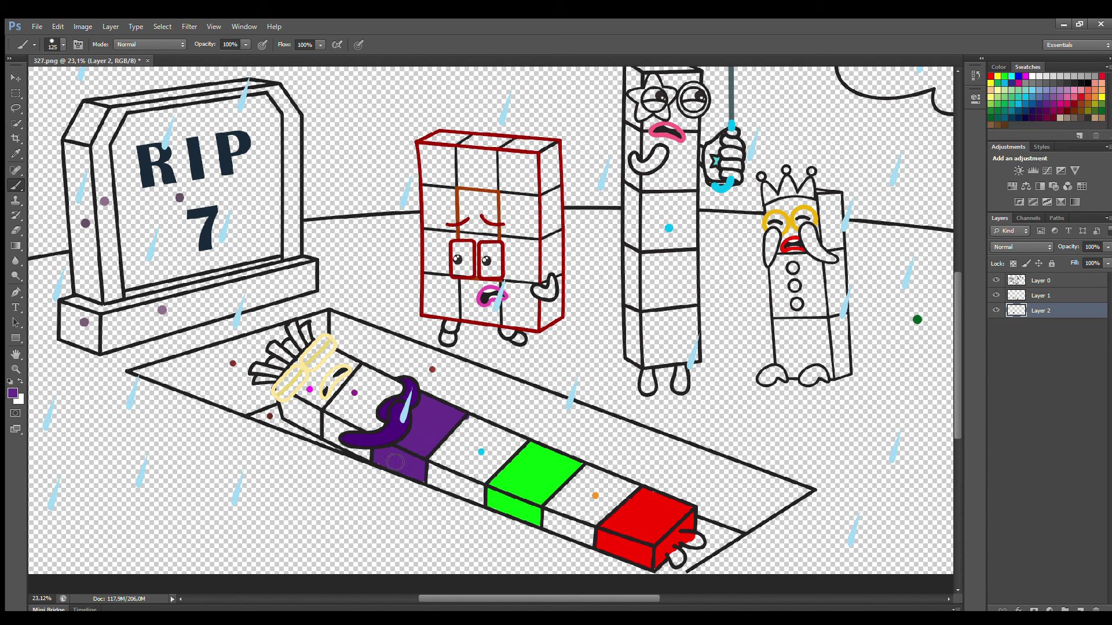
{"action": "left_click", "coordinate": [480, 452], "text": "alt"}
{"action": "mouse_move", "coordinate": [420, 398]}
{"action": "left_mouse_down"}
{"action": "mouse_move", "coordinate": [461, 422]}
{"action": "mouse_move", "coordinate": [428, 454]}
{"action": "mouse_move", "coordinate": [423, 479]}
{"action": "mouse_move", "coordinate": [377, 460]}
{"action": "mouse_move", "coordinate": [420, 428]}
{"action": "left_mouse_up"}
{"action": "key", "text": "bracketleft"}
{"action": "key", "text": "bracketleft"}
{"action": "key", "text": "bracketleft"}
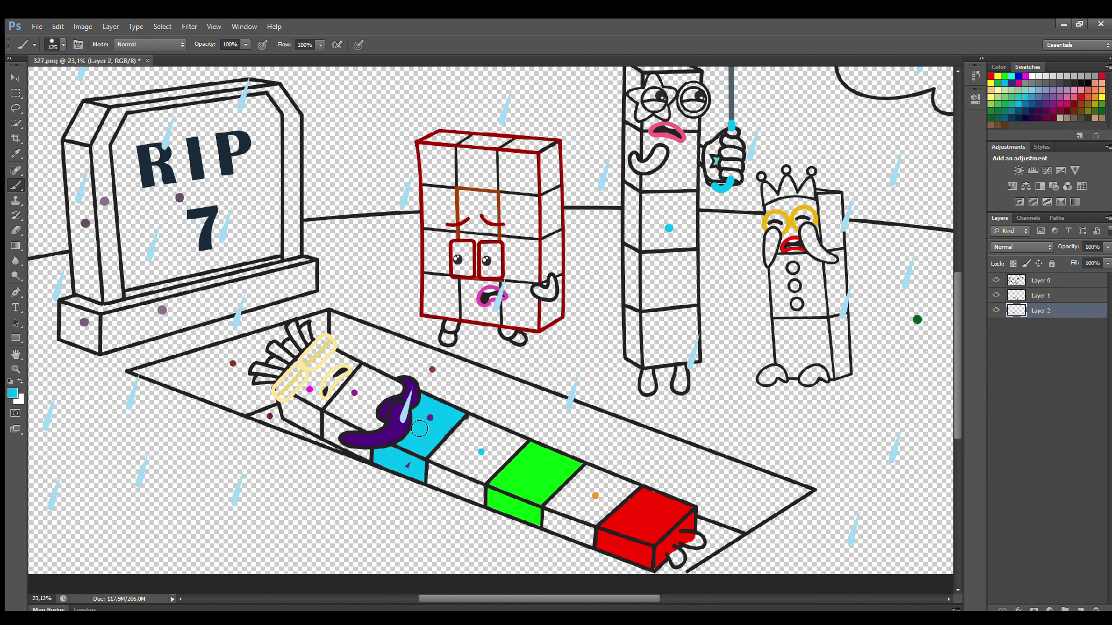
Erase the marker dots on the cyan block and its uncoloured neighbour from Layer 0
{"action": "left_click", "coordinate": [1041, 281]}
{"action": "left_click", "coordinate": [16, 230]}
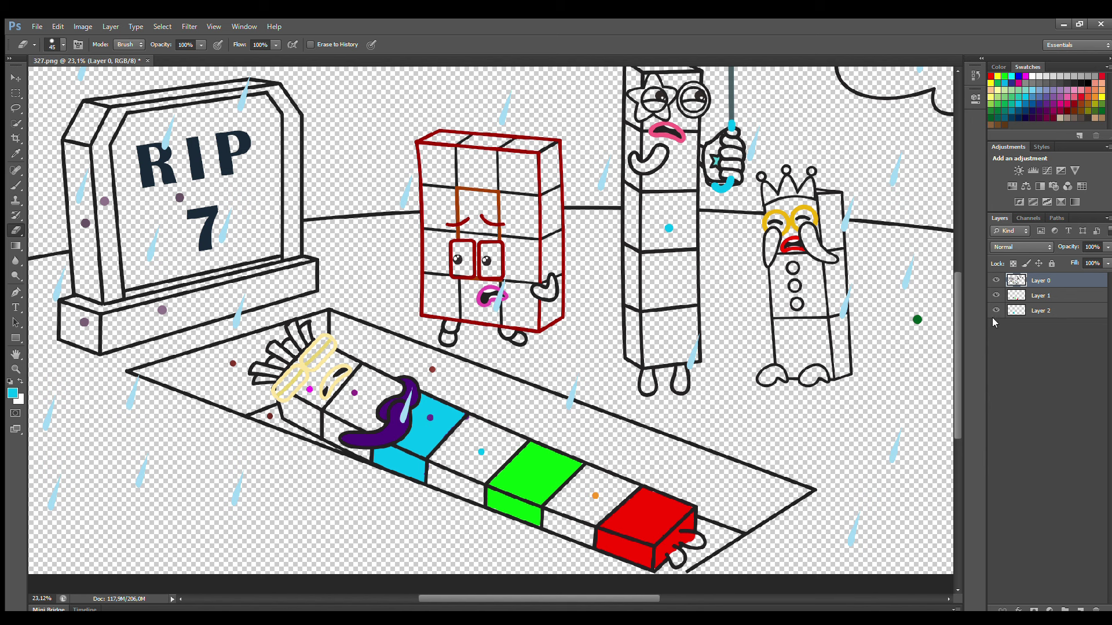
{"action": "key", "text": "alt+bracketright"}
{"action": "key", "text": "i"}
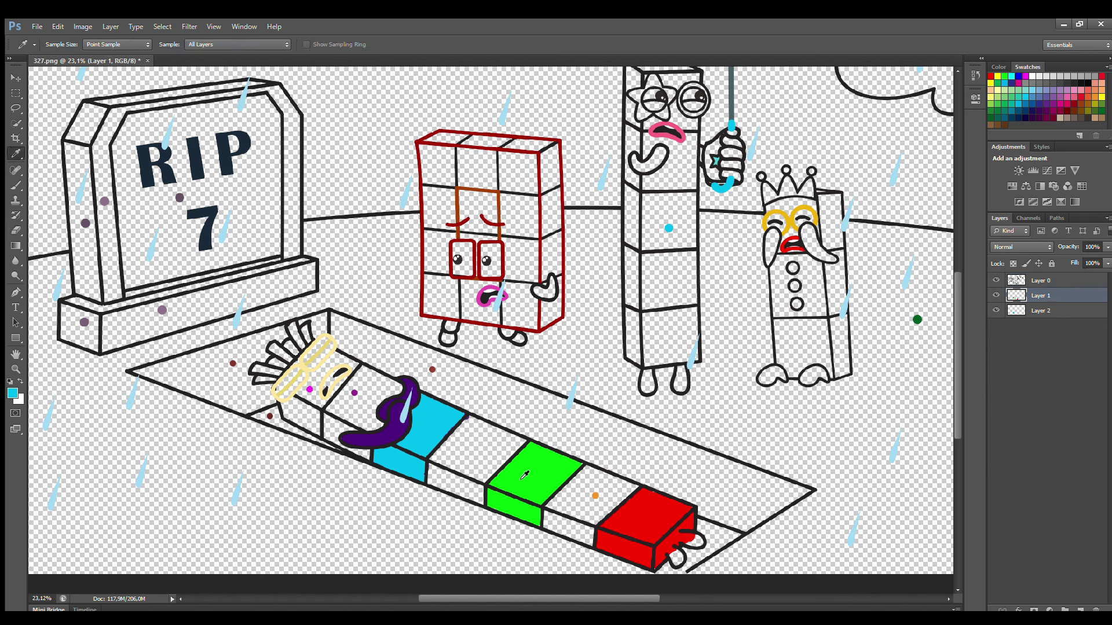
Paint the blank block beside the cyan one bright green on Layer 2, sampling the existing green
{"action": "left_click", "coordinate": [524, 475]}
{"action": "key", "text": "b"}
{"action": "mouse_move", "coordinate": [467, 422]}
{"action": "left_mouse_down"}
{"action": "mouse_move", "coordinate": [438, 478]}
{"action": "mouse_move", "coordinate": [480, 503]}
{"action": "mouse_move", "coordinate": [525, 451]}
{"action": "mouse_move", "coordinate": [469, 441]}
{"action": "mouse_move", "coordinate": [491, 453]}
{"action": "mouse_move", "coordinate": [466, 462]}
{"action": "mouse_move", "coordinate": [487, 471]}
{"action": "left_mouse_up"}
{"action": "key", "text": "ctrl+z"}
{"action": "left_click", "coordinate": [1044, 311]}
Repaint the third block from the feet yellow on Layer 1
{"action": "left_click", "coordinate": [1102, 97]}
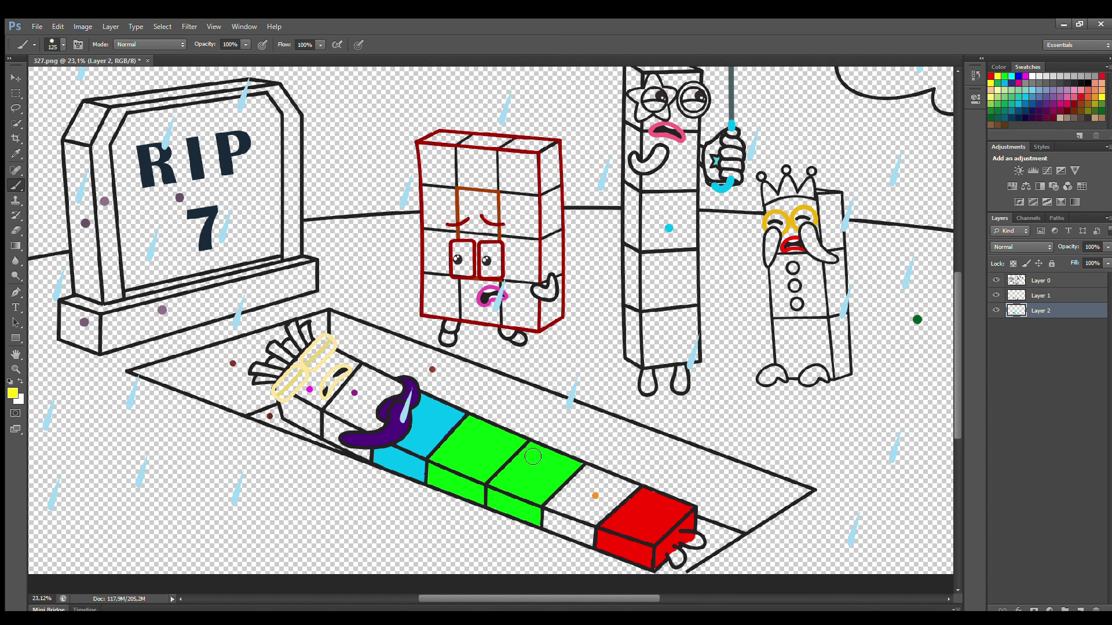
{"action": "left_click", "coordinate": [1039, 295]}
{"action": "mouse_move", "coordinate": [530, 447]}
{"action": "left_mouse_down"}
{"action": "mouse_move", "coordinate": [499, 504]}
{"action": "mouse_move", "coordinate": [538, 522]}
{"action": "mouse_move", "coordinate": [529, 518]}
{"action": "mouse_move", "coordinate": [576, 467]}
{"action": "mouse_move", "coordinate": [524, 463]}
{"action": "mouse_move", "coordinate": [547, 481]}
{"action": "mouse_move", "coordinate": [542, 468]}
{"action": "mouse_move", "coordinate": [535, 502]}
{"action": "left_mouse_up"}
{"action": "key", "text": "bracketright"}
{"action": "key", "text": "bracketright"}
{"action": "key", "text": "bracketright"}
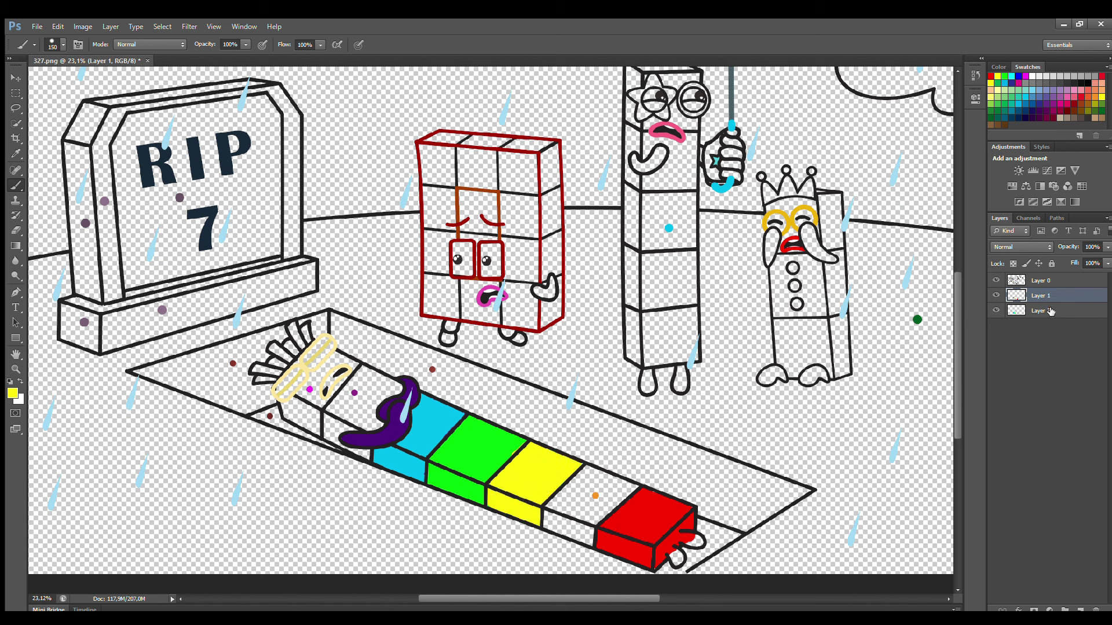
Paint the block between the yellow and red blocks orange on Layer 2, using its marker dot's color
{"action": "left_click", "coordinate": [1040, 310]}
{"action": "left_click", "coordinate": [595, 496], "text": "alt"}
{"action": "mouse_move", "coordinate": [585, 476]}
{"action": "left_mouse_down"}
{"action": "mouse_move", "coordinate": [628, 491]}
{"action": "mouse_move", "coordinate": [549, 521]}
{"action": "mouse_move", "coordinate": [599, 540]}
{"action": "mouse_move", "coordinate": [590, 540]}
{"action": "mouse_move", "coordinate": [607, 518]}
{"action": "mouse_move", "coordinate": [571, 496]}
{"action": "mouse_move", "coordinate": [616, 506]}
{"action": "left_mouse_up"}
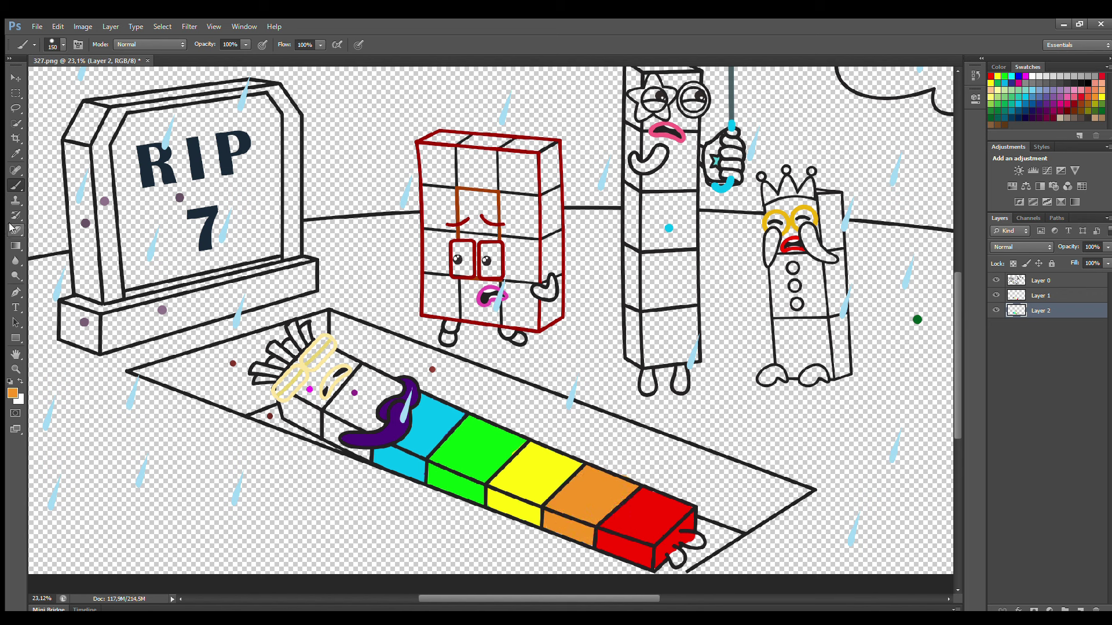
Paint the block behind the figure's arm purple on Layer 2, using the color of its marker dot
{"action": "key", "text": "e"}
{"action": "left_click", "coordinate": [1051, 297]}
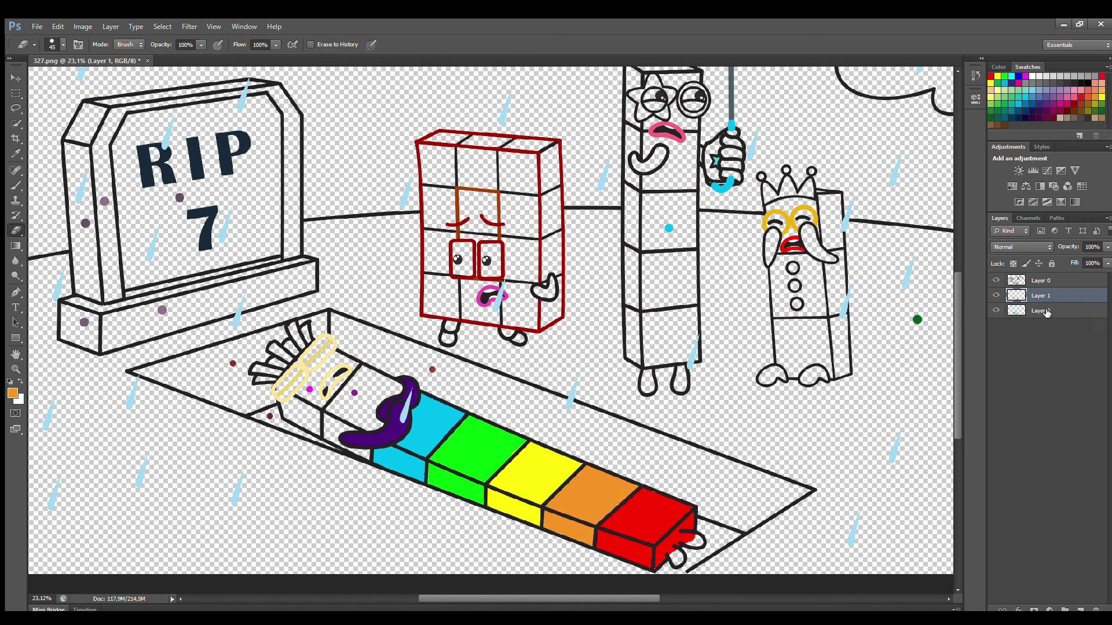
{"action": "left_click", "coordinate": [1047, 311]}
{"action": "key", "text": "i"}
{"action": "left_click", "coordinate": [354, 393]}
{"action": "key", "text": "b"}
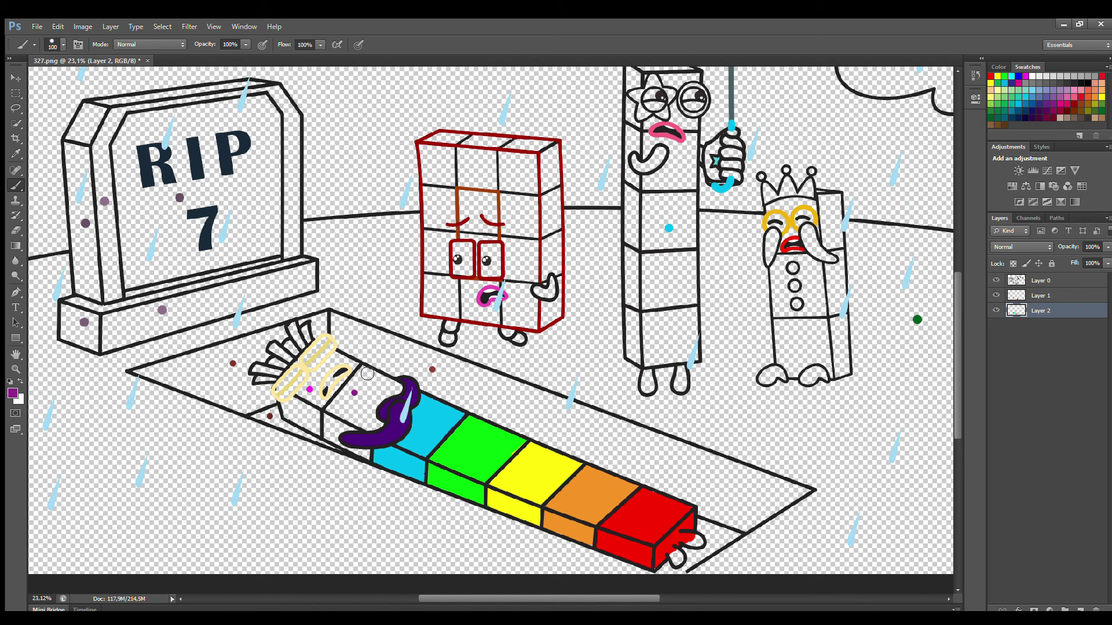
{"action": "mouse_move", "coordinate": [367, 374]}
{"action": "left_mouse_down"}
{"action": "mouse_move", "coordinate": [330, 429]}
{"action": "mouse_move", "coordinate": [363, 454]}
{"action": "mouse_move", "coordinate": [399, 389]}
{"action": "mouse_move", "coordinate": [374, 377]}
{"action": "mouse_move", "coordinate": [341, 434]}
{"action": "mouse_move", "coordinate": [381, 395]}
{"action": "mouse_move", "coordinate": [373, 427]}
{"action": "left_mouse_up"}
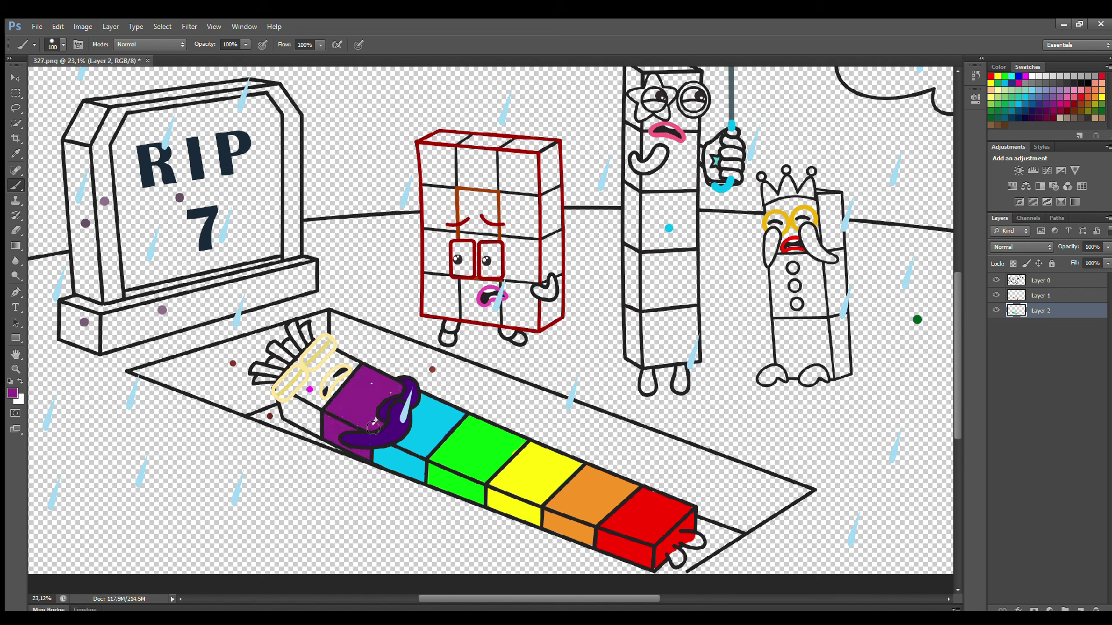
Fill the lying figure's closed eye shapes with a golden tan on Layer 2
{"action": "key", "text": "i"}
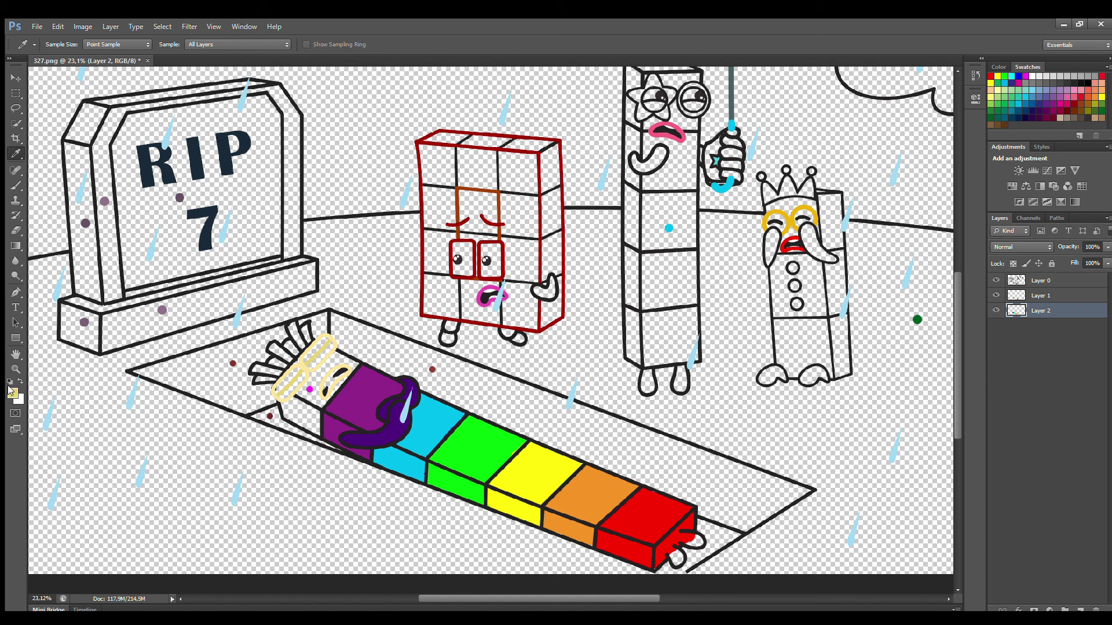
{"action": "key", "text": "b"}
{"action": "left_click_drag", "start_coordinate": [281, 392], "coordinate": [330, 347]}
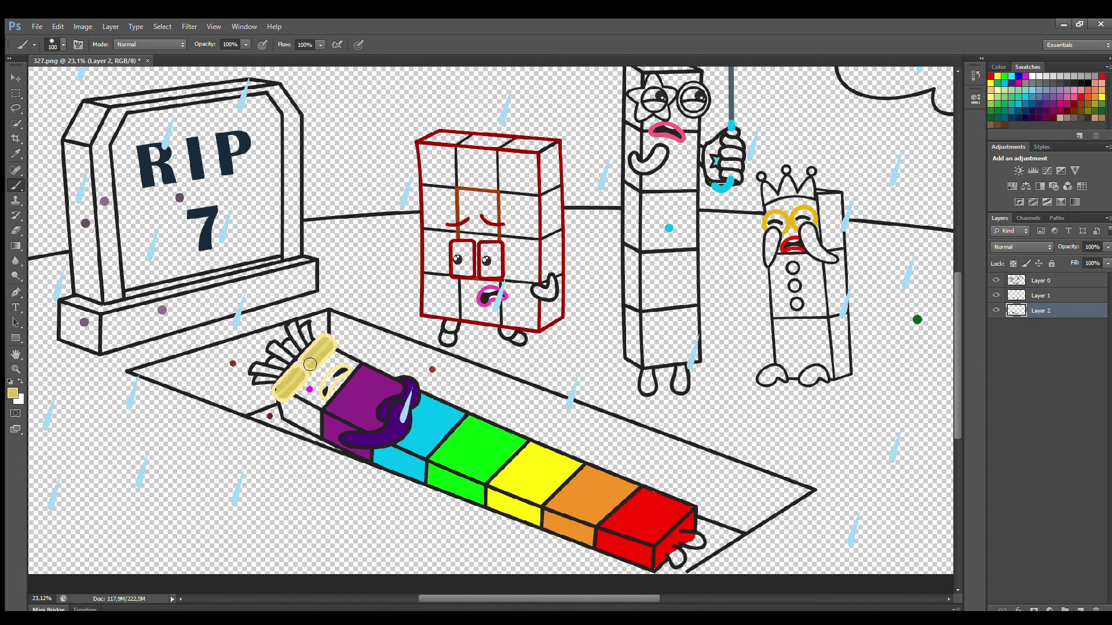
Add a new layer beneath Layer 2 and fill the figure's head block with the magenta sampled from its dot
{"action": "key", "text": "x"}
{"action": "left_click", "coordinate": [1080, 610]}
{"action": "left_click_drag", "start_coordinate": [1041, 311], "coordinate": [1035, 340]}
{"action": "left_click", "coordinate": [16, 154]}
{"action": "left_click", "coordinate": [310, 390]}
{"action": "left_click", "coordinate": [16, 186]}
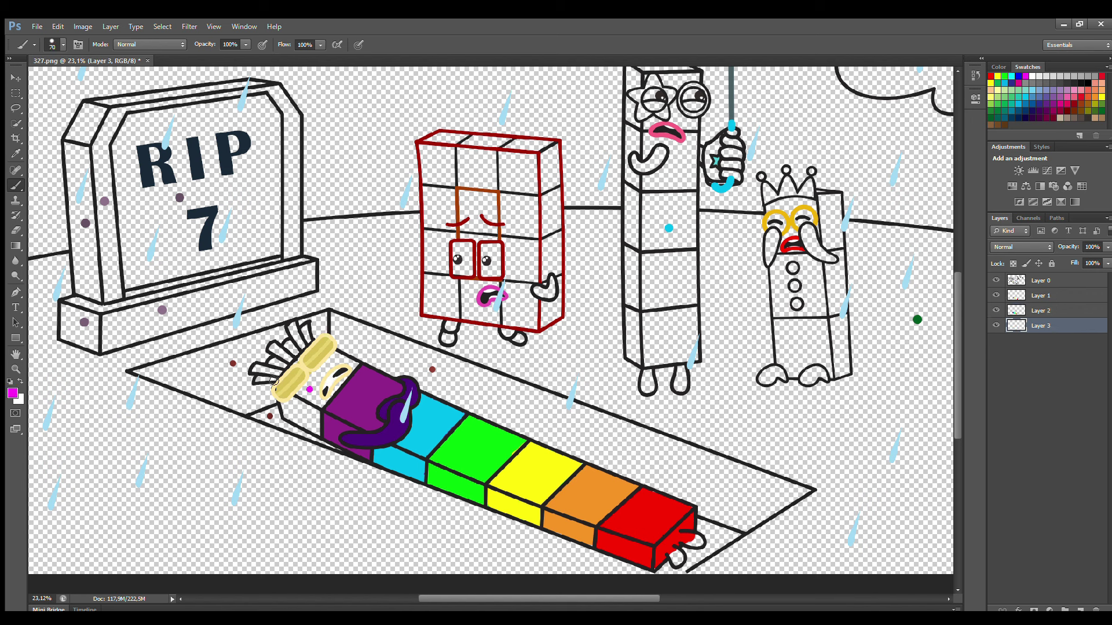
{"action": "mouse_move", "coordinate": [291, 417]}
{"action": "left_mouse_down"}
{"action": "mouse_move", "coordinate": [318, 432]}
{"action": "mouse_move", "coordinate": [359, 370]}
{"action": "mouse_move", "coordinate": [297, 366]}
{"action": "mouse_move", "coordinate": [308, 357]}
{"action": "mouse_move", "coordinate": [319, 390]}
{"action": "left_mouse_up"}
{"action": "key", "text": "bracketright"}
{"action": "key", "text": "bracketright"}
{"action": "key", "text": "bracketright"}
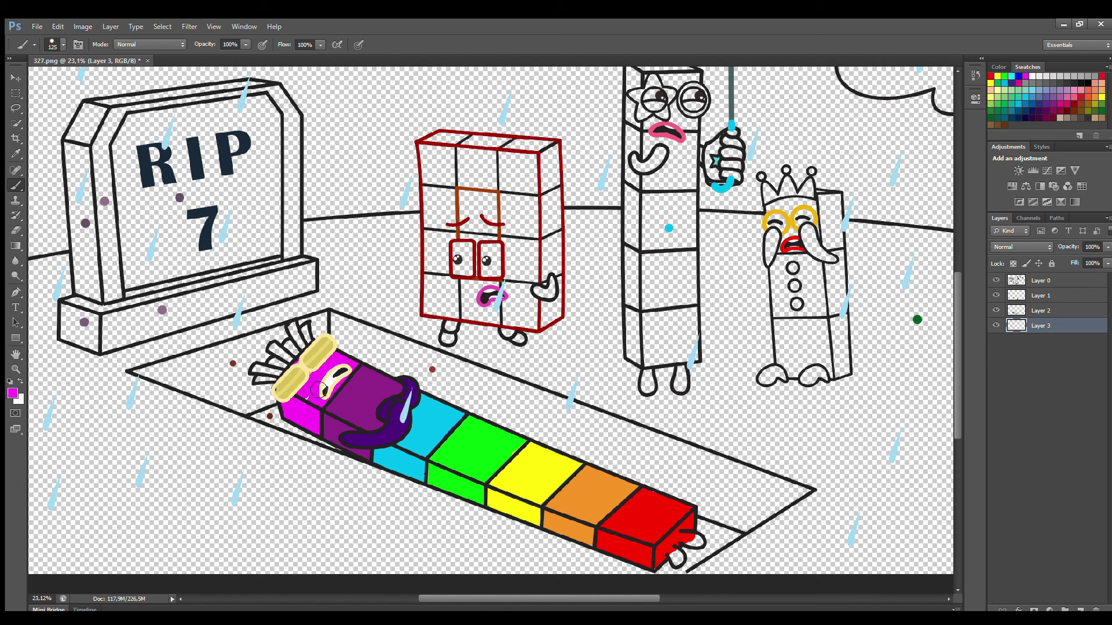
Paint alternating hair tufts of the lying figure red, yellow, cyan and purple on Layer 2, with the magenta tuft beside them
{"action": "left_click", "coordinate": [1019, 315]}
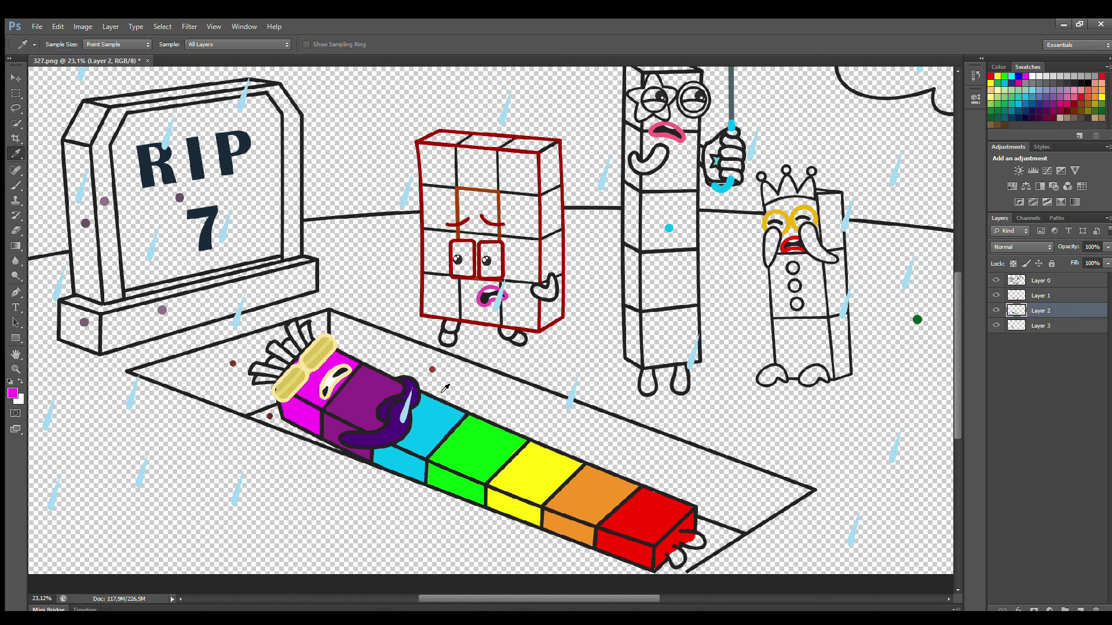
{"action": "left_click", "coordinate": [633, 513], "text": "alt"}
{"action": "key", "text": "bracketleft"}
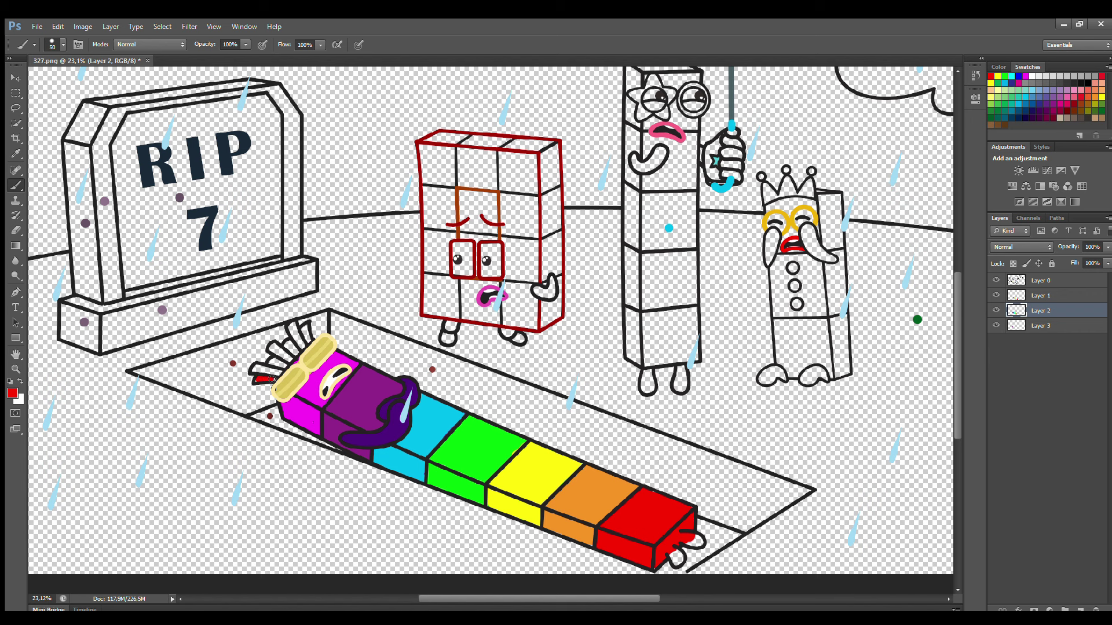
{"action": "left_click", "coordinate": [17, 154]}
{"action": "left_click", "coordinate": [542, 476]}
{"action": "left_click", "coordinate": [16, 186]}
{"action": "left_click", "coordinate": [433, 416], "text": "alt"}
{"action": "left_click", "coordinate": [319, 377], "text": "alt"}
{"action": "left_click_drag", "start_coordinate": [304, 328], "coordinate": [306, 336]}
Fill the remaining blank hair tufts green and orange on Layer 3, sampling colors from the body blocks
{"action": "left_click", "coordinate": [16, 154]}
{"action": "key", "text": "alt+bracketleft"}
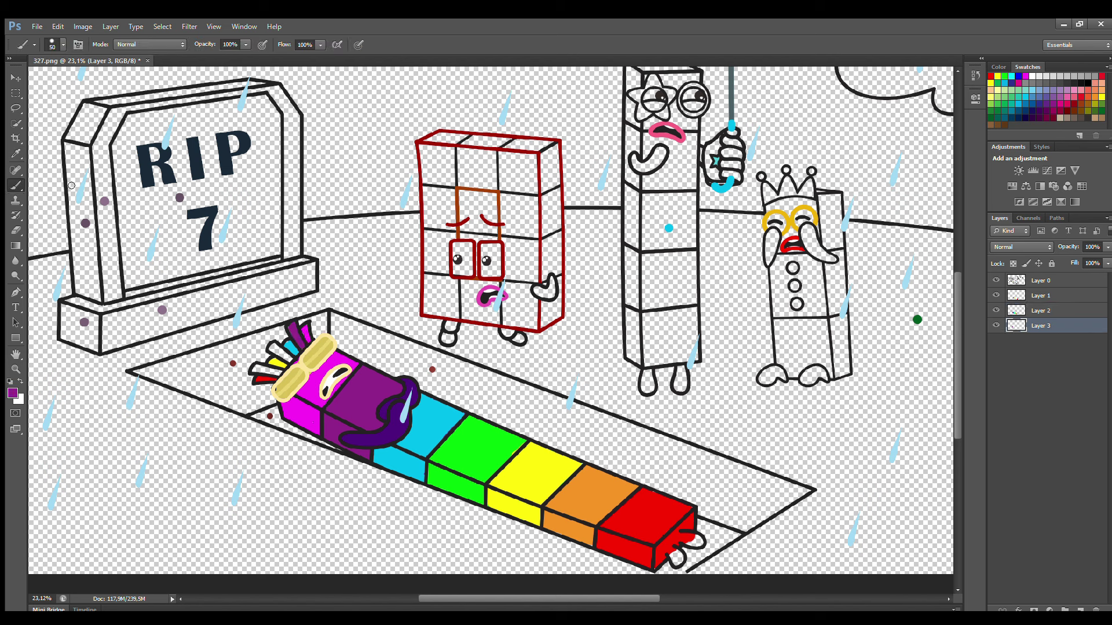
{"action": "key", "text": "alt"}
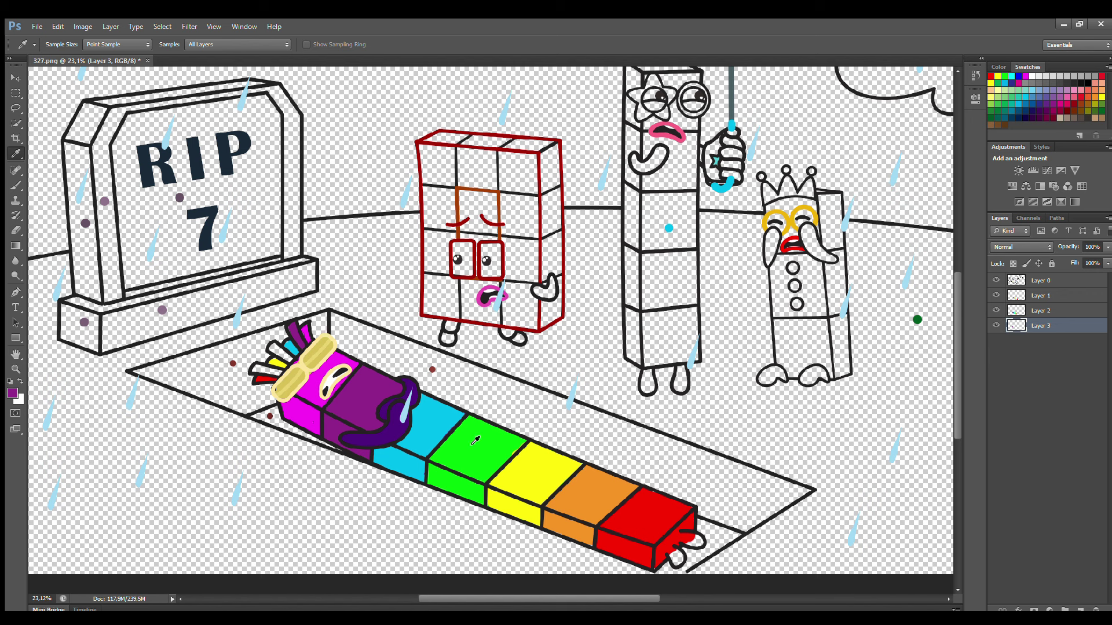
{"action": "left_click", "coordinate": [476, 440], "text": "alt"}
{"action": "key", "text": "alt"}
{"action": "left_click", "coordinate": [16, 186]}
{"action": "left_click_drag", "start_coordinate": [255, 369], "coordinate": [258, 370]}
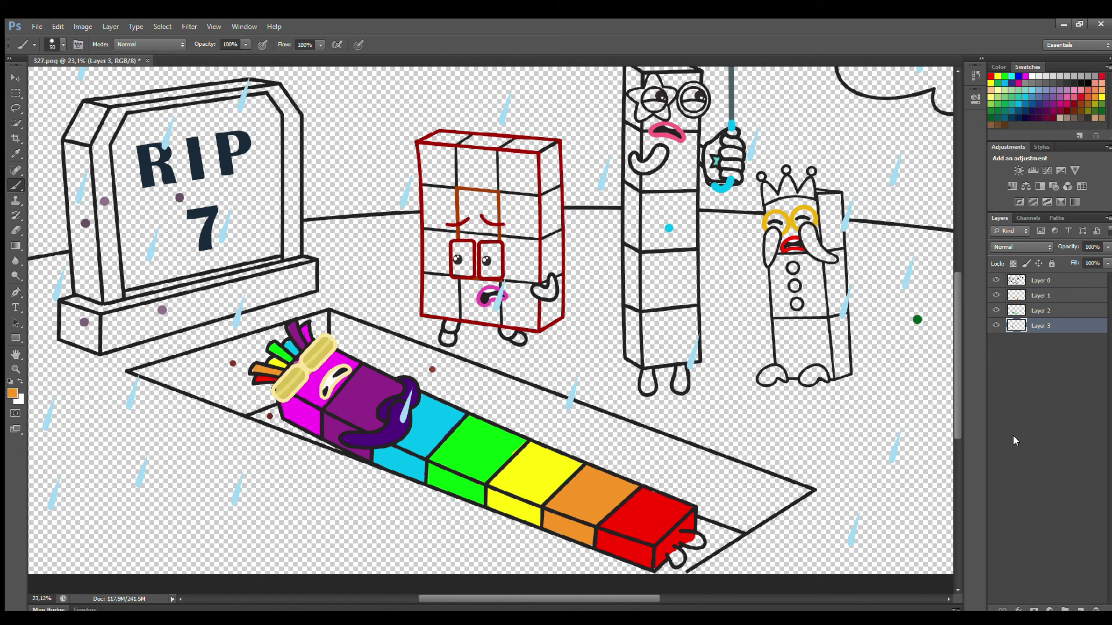
Paint the exposed grave floor at both ends dark brown on a new bottom layer, and the figure's feet indigo on Layer 1
{"action": "left_click", "coordinate": [1080, 610]}
{"action": "left_click", "coordinate": [232, 363], "text": "alt"}
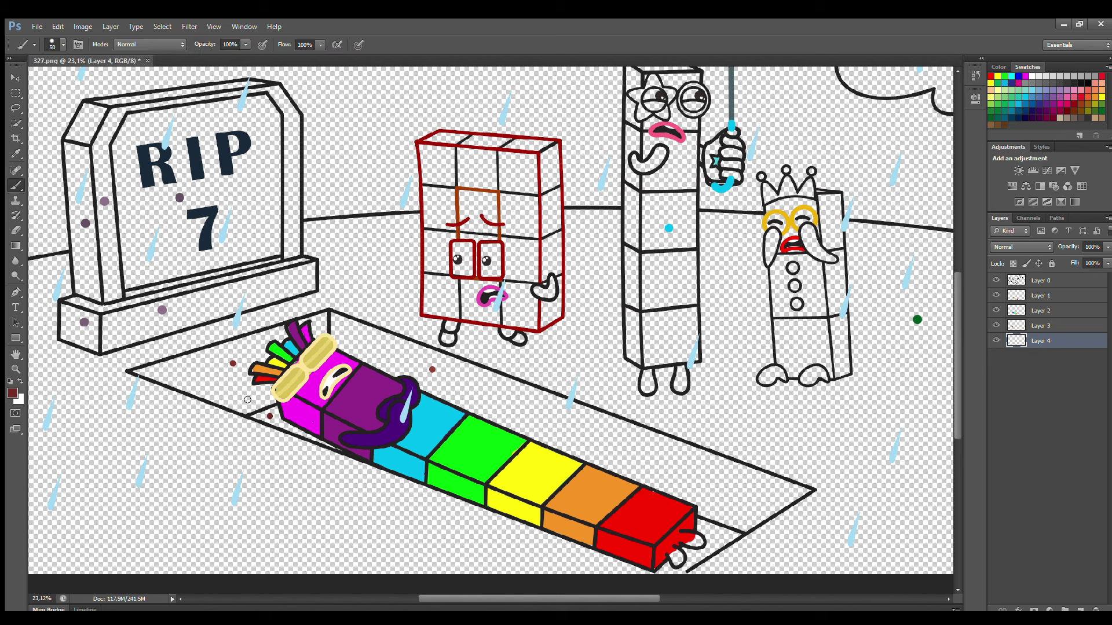
{"action": "key", "text": "bracketright"}
{"action": "key", "text": "bracketright"}
{"action": "mouse_move", "coordinate": [251, 415]}
{"action": "left_mouse_down"}
{"action": "mouse_move", "coordinate": [279, 411]}
{"action": "mouse_move", "coordinate": [272, 421]}
{"action": "mouse_move", "coordinate": [312, 436]}
{"action": "left_mouse_up"}
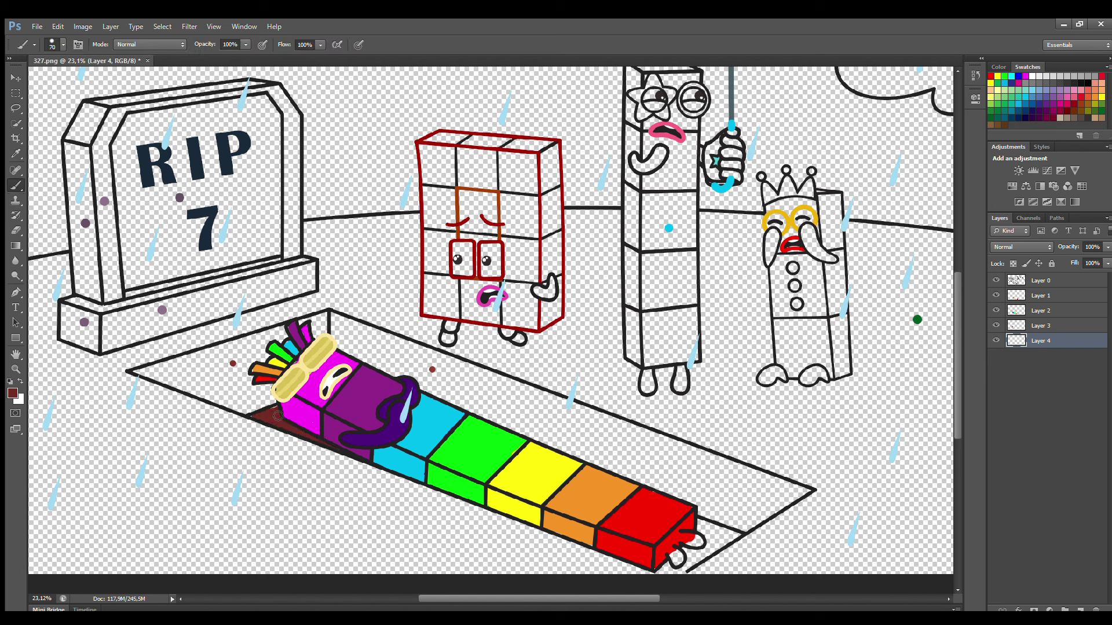
{"action": "key", "text": "bracketright"}
{"action": "mouse_move", "coordinate": [703, 524]}
{"action": "left_mouse_down"}
{"action": "mouse_move", "coordinate": [736, 535]}
{"action": "mouse_move", "coordinate": [683, 572]}
{"action": "mouse_move", "coordinate": [661, 571]}
{"action": "mouse_move", "coordinate": [716, 538]}
{"action": "left_mouse_up"}
{"action": "left_click", "coordinate": [1040, 295]}
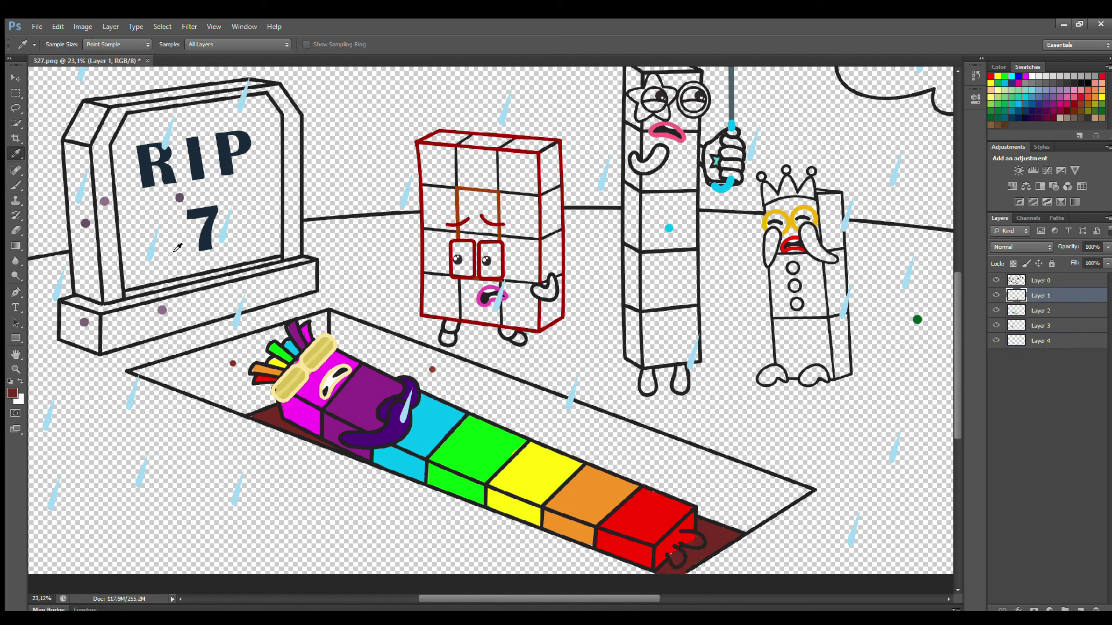
{"action": "left_click", "coordinate": [397, 431], "text": "alt"}
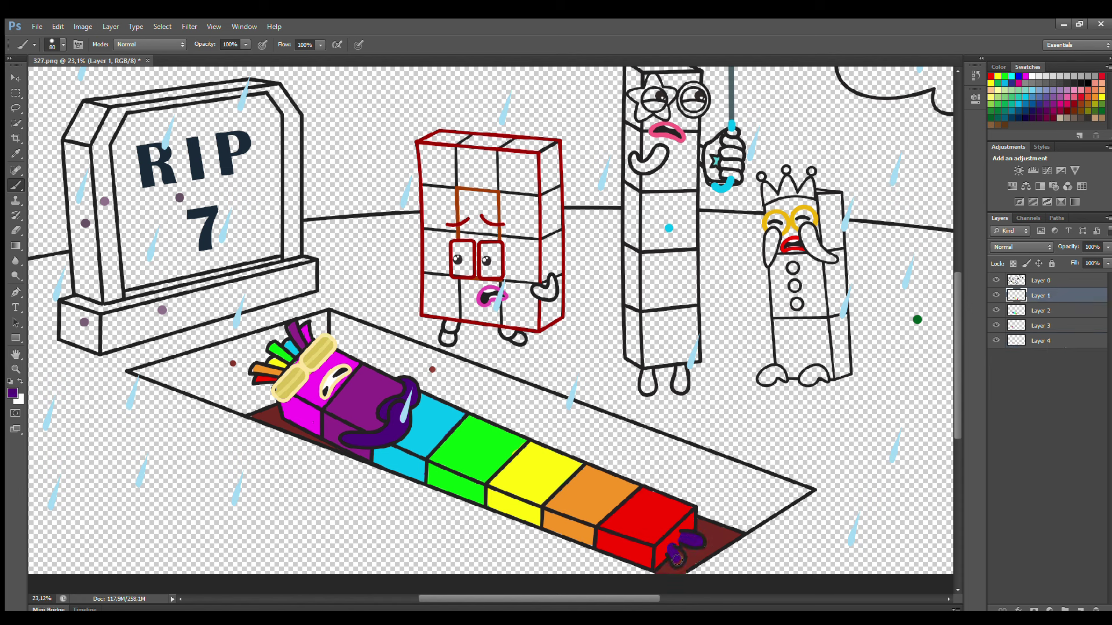
Add a new layer beneath Layer 4 and paint the grave wall at the head end reddish brown
{"action": "left_click", "coordinate": [1054, 337]}
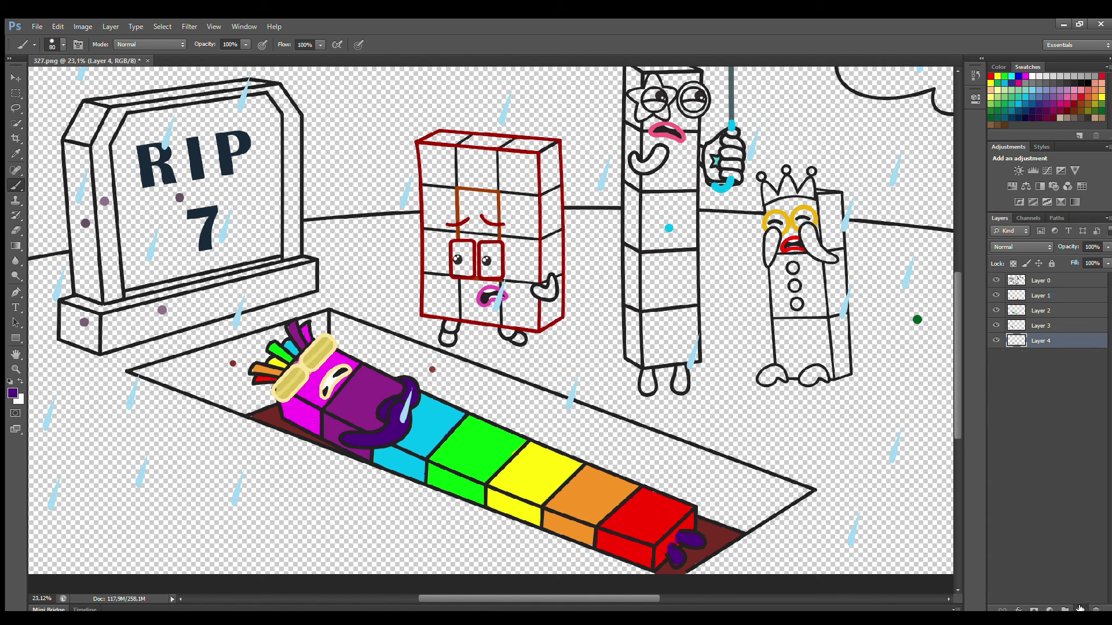
{"action": "key", "text": "ctrl+shift+alt+n"}
{"action": "key", "text": "ctrl+bracketleft"}
{"action": "left_click", "coordinate": [233, 364], "text": "alt"}
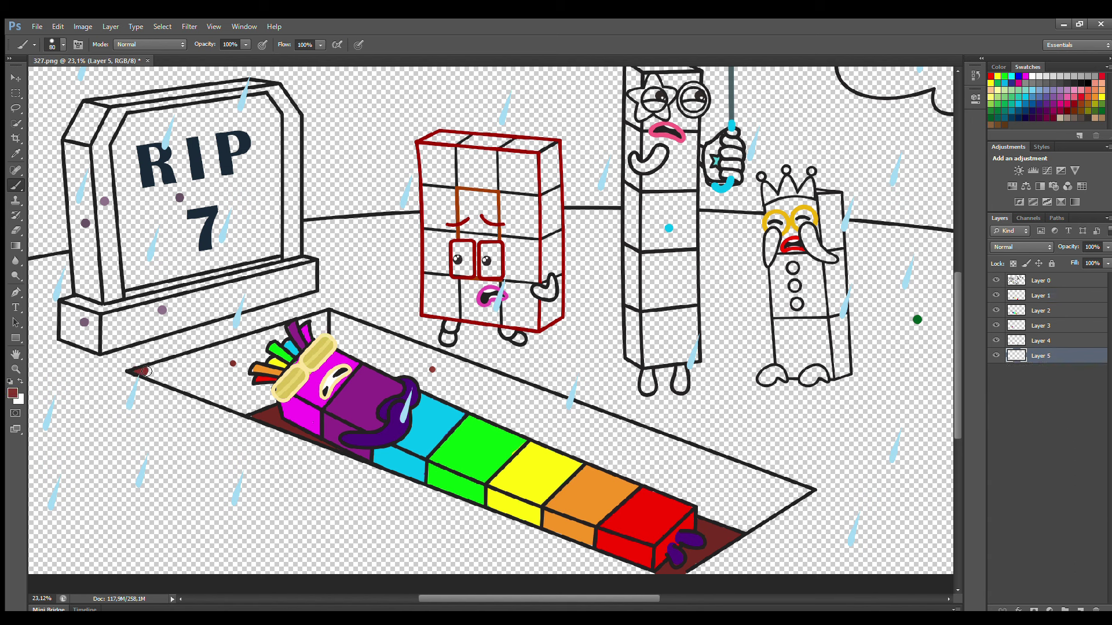
{"action": "mouse_move", "coordinate": [157, 373]}
{"action": "left_mouse_down"}
{"action": "mouse_move", "coordinate": [285, 331]}
{"action": "mouse_move", "coordinate": [322, 326]}
{"action": "mouse_move", "coordinate": [324, 336]}
{"action": "left_mouse_up"}
{"action": "key", "text": "bracketleft"}
{"action": "mouse_move", "coordinate": [152, 376]}
{"action": "left_mouse_down"}
{"action": "mouse_move", "coordinate": [253, 413]}
{"action": "mouse_move", "coordinate": [284, 366]}
{"action": "mouse_move", "coordinate": [222, 393]}
{"action": "mouse_move", "coordinate": [175, 372]}
{"action": "mouse_move", "coordinate": [271, 357]}
{"action": "left_mouse_up"}
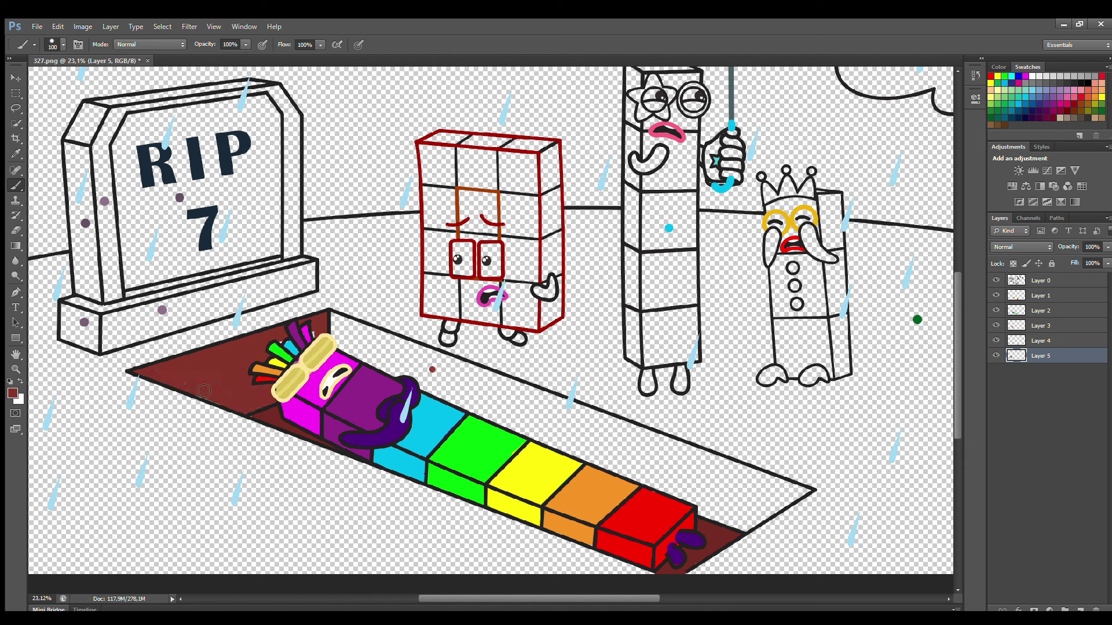
Add a new bottom layer and paint a lighter reddish brown along the outer edge of the grave's long wall
{"action": "key", "text": "i"}
{"action": "left_click", "coordinate": [1080, 608]}
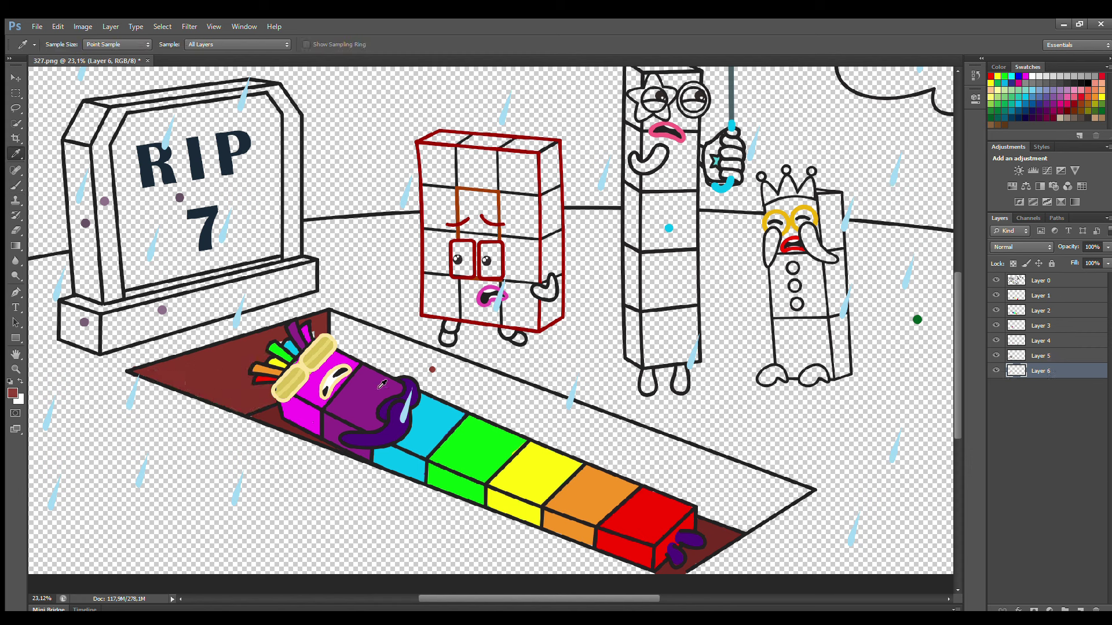
{"action": "left_click", "coordinate": [15, 185]}
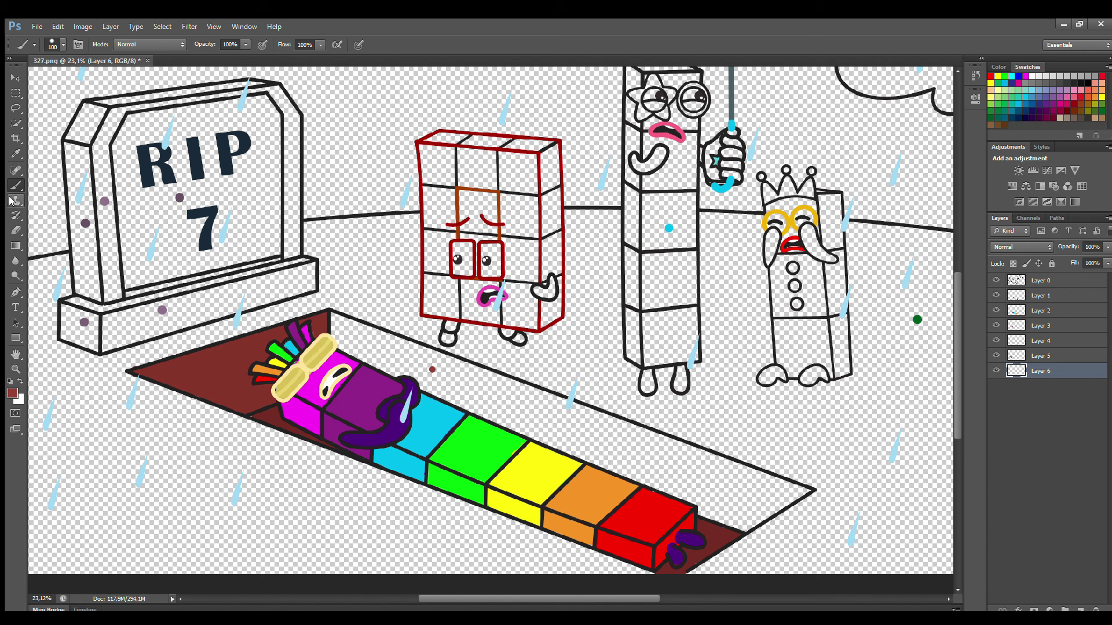
{"action": "key", "text": "bracketright"}
{"action": "key", "text": "bracketright"}
{"action": "key", "text": "bracketright"}
{"action": "mouse_move", "coordinate": [342, 346]}
{"action": "left_mouse_down"}
{"action": "mouse_move", "coordinate": [521, 398]}
{"action": "mouse_move", "coordinate": [776, 497]}
{"action": "mouse_move", "coordinate": [749, 474]}
{"action": "left_mouse_up"}
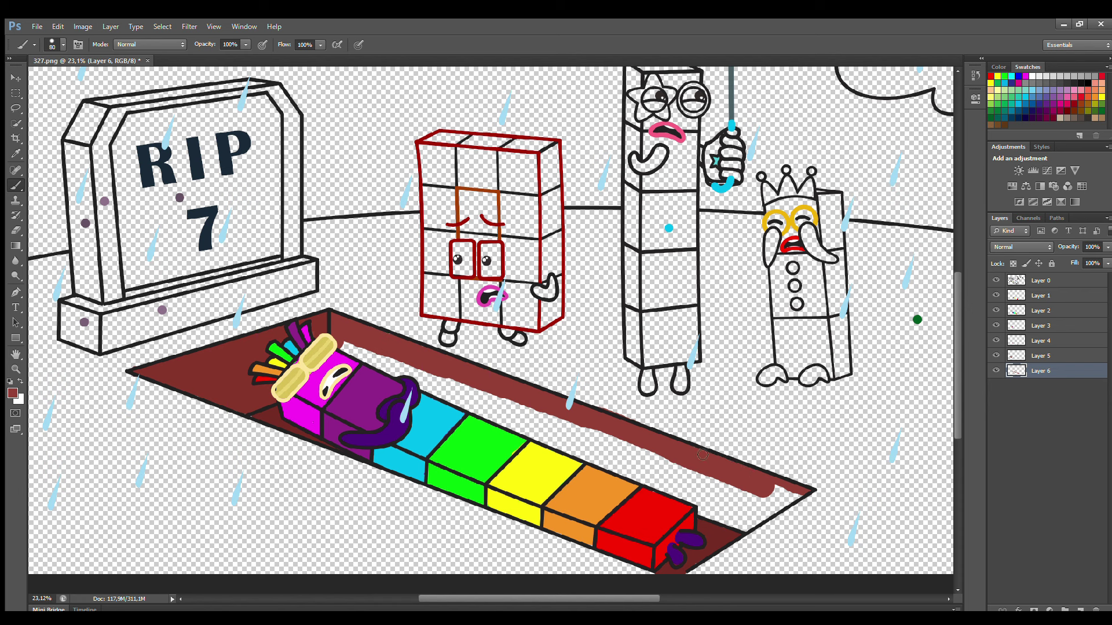
Fill the rest of the grave's long wall with the lighter reddish brown and erase stray paint along its outer edge
{"action": "mouse_move", "coordinate": [801, 499]}
{"action": "left_mouse_down"}
{"action": "mouse_move", "coordinate": [763, 522]}
{"action": "mouse_move", "coordinate": [788, 505]}
{"action": "mouse_move", "coordinate": [775, 491]}
{"action": "mouse_move", "coordinate": [748, 509]}
{"action": "mouse_move", "coordinate": [774, 509]}
{"action": "mouse_move", "coordinate": [585, 447]}
{"action": "mouse_move", "coordinate": [741, 524]}
{"action": "left_mouse_up"}
{"action": "key", "text": "bracketright"}
{"action": "key", "text": "bracketright"}
{"action": "key", "text": "bracketright"}
{"action": "key", "text": "bracketright"}
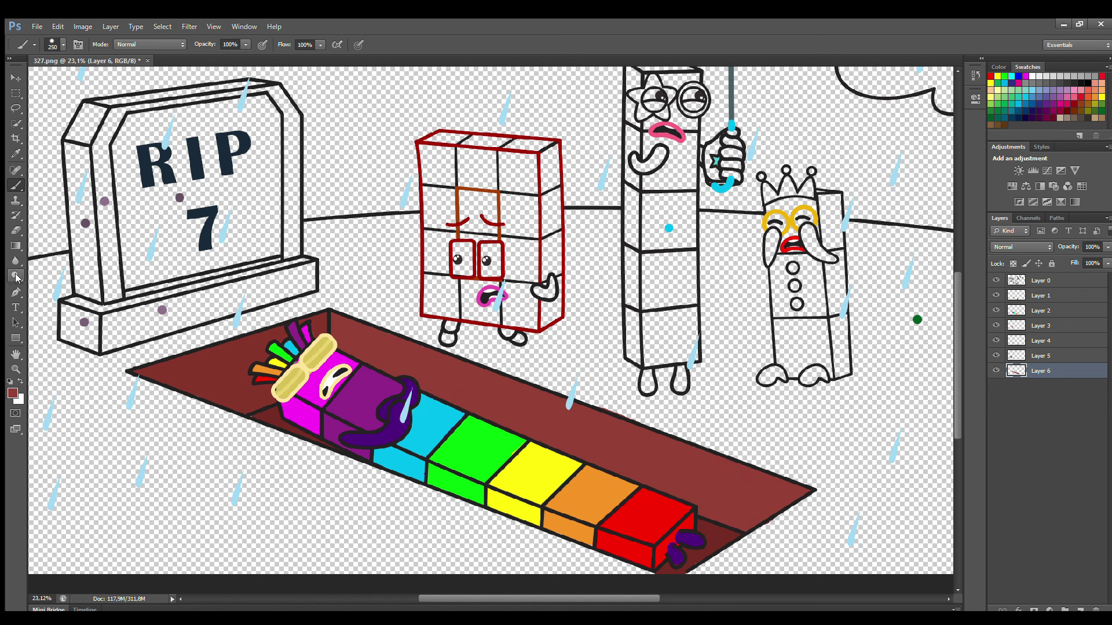
{"action": "key", "text": "e"}
{"action": "left_click_drag", "start_coordinate": [601, 404], "coordinate": [646, 422]}
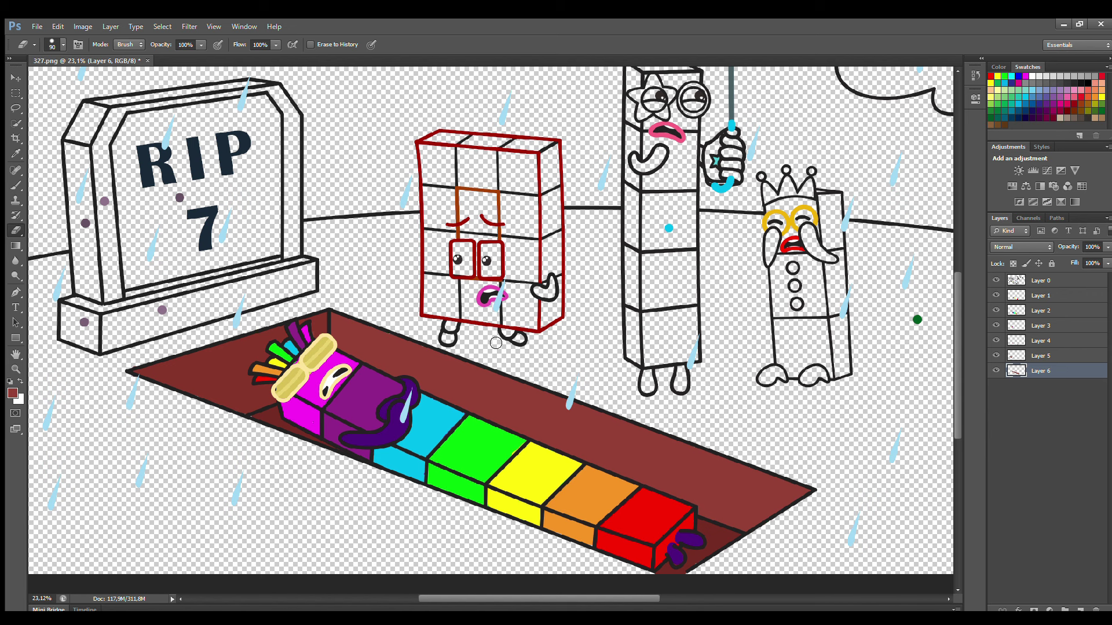
Sample the dark purple dot on the tombstone and paint its inner front panel with that color on Layer 1
{"action": "left_click", "coordinate": [1050, 297]}
{"action": "left_click", "coordinate": [15, 153]}
{"action": "left_click", "coordinate": [180, 198]}
{"action": "left_click", "coordinate": [16, 185]}
{"action": "key", "text": "bracketleft"}
{"action": "key", "text": "bracketleft"}
{"action": "key", "text": "bracketleft"}
{"action": "key", "text": "bracketleft"}
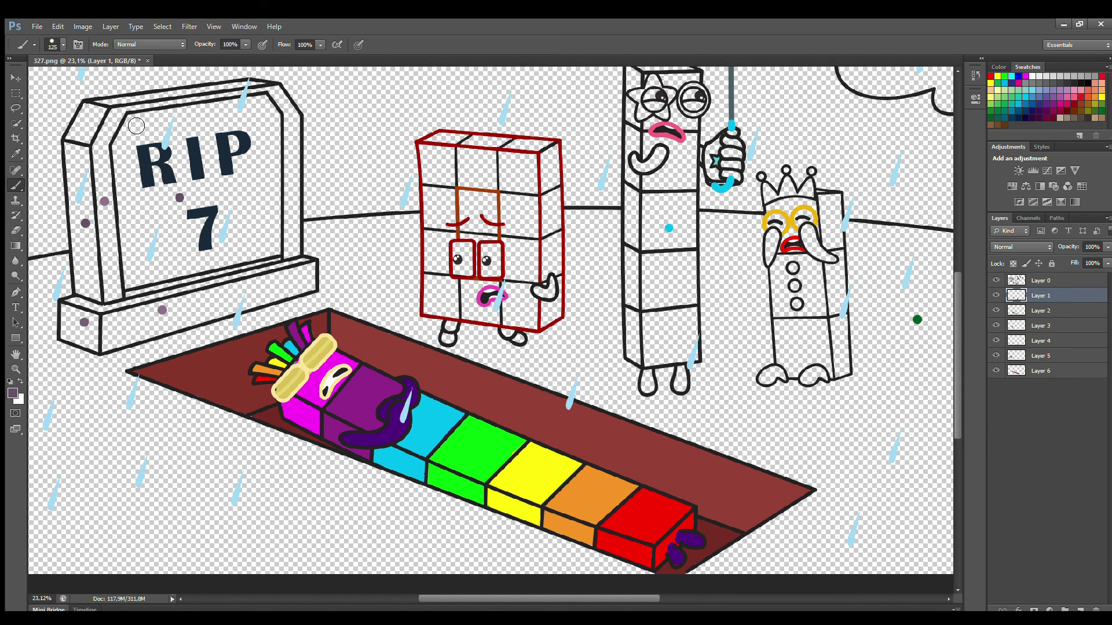
{"action": "mouse_move", "coordinate": [136, 126]}
{"action": "left_mouse_down"}
{"action": "mouse_move", "coordinate": [133, 281]}
{"action": "mouse_move", "coordinate": [155, 281]}
{"action": "mouse_move", "coordinate": [277, 253]}
{"action": "mouse_move", "coordinate": [278, 131]}
{"action": "mouse_move", "coordinate": [267, 106]}
{"action": "mouse_move", "coordinate": [143, 126]}
{"action": "mouse_move", "coordinate": [149, 267]}
{"action": "mouse_move", "coordinate": [261, 249]}
{"action": "mouse_move", "coordinate": [268, 133]}
{"action": "mouse_move", "coordinate": [148, 173]}
{"action": "mouse_move", "coordinate": [216, 243]}
{"action": "mouse_move", "coordinate": [175, 231]}
{"action": "mouse_move", "coordinate": [195, 197]}
{"action": "mouse_move", "coordinate": [212, 218]}
{"action": "left_mouse_up"}
{"action": "key", "text": "bracketright"}
{"action": "key", "text": "bracketright"}
{"action": "key", "text": "bracketright"}
{"action": "key", "text": "bracketleft"}
{"action": "key", "text": "bracketleft"}
{"action": "key", "text": "bracketleft"}
{"action": "key", "text": "bracketleft"}
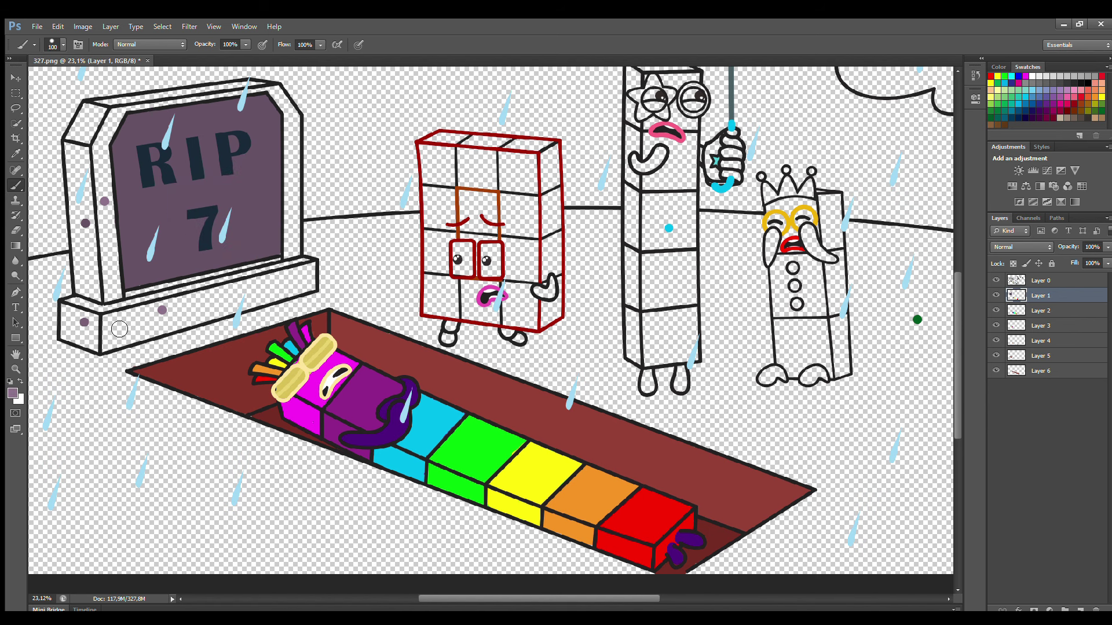
Paint the front of the tombstone's base mauve on Layer 1 and its narrow side face darker purple on Layer 2
{"action": "mouse_move", "coordinate": [106, 318]}
{"action": "left_mouse_down"}
{"action": "mouse_move", "coordinate": [311, 267]}
{"action": "mouse_move", "coordinate": [305, 291]}
{"action": "mouse_move", "coordinate": [113, 346]}
{"action": "mouse_move", "coordinate": [108, 334]}
{"action": "mouse_move", "coordinate": [281, 278]}
{"action": "mouse_move", "coordinate": [120, 334]}
{"action": "left_mouse_up"}
{"action": "key", "text": "bracketright"}
{"action": "key", "text": "bracketright"}
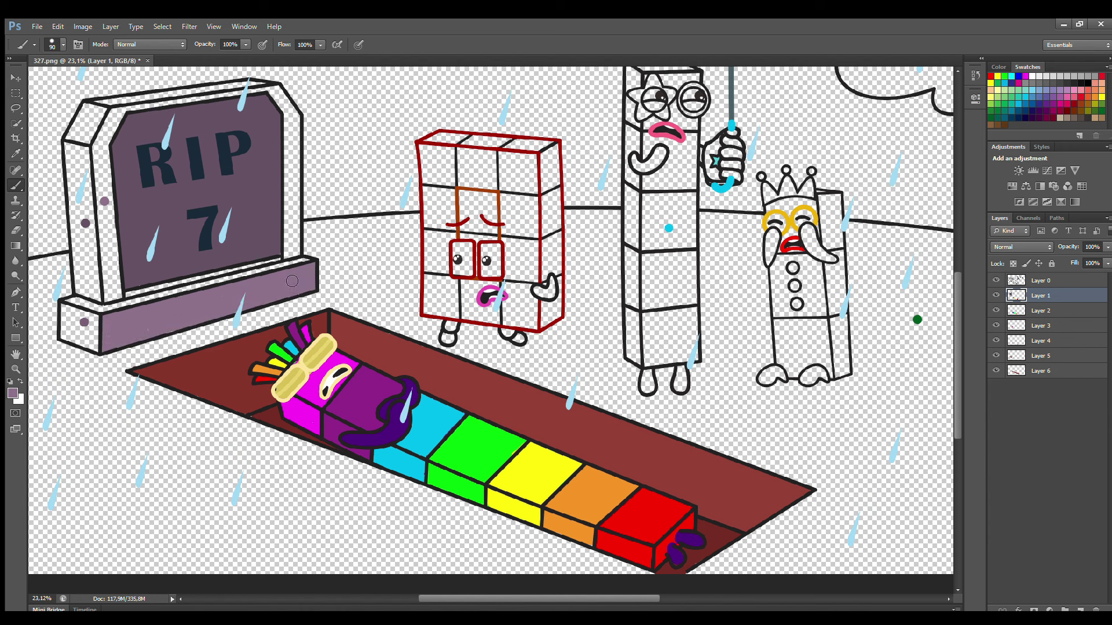
{"action": "left_click", "coordinate": [1041, 310]}
{"action": "mouse_move", "coordinate": [74, 305]}
{"action": "left_mouse_down"}
{"action": "mouse_move", "coordinate": [67, 334]}
{"action": "mouse_move", "coordinate": [88, 345]}
{"action": "mouse_move", "coordinate": [102, 322]}
{"action": "mouse_move", "coordinate": [82, 304]}
{"action": "mouse_move", "coordinate": [117, 309]}
{"action": "mouse_move", "coordinate": [290, 268]}
{"action": "mouse_move", "coordinate": [75, 311]}
{"action": "mouse_move", "coordinate": [90, 330]}
{"action": "left_mouse_up"}
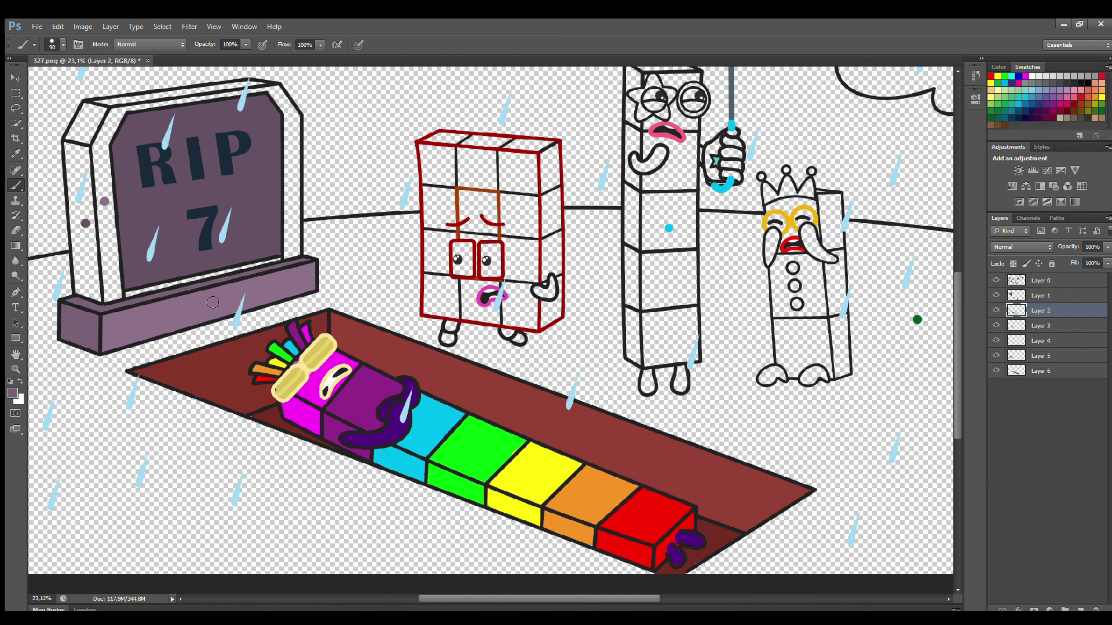
Paint the tombstone's frame mauve on Layer 3 and its top and side faces dark purple on Layer 4, erasing stray paint
{"action": "left_click", "coordinate": [1042, 326]}
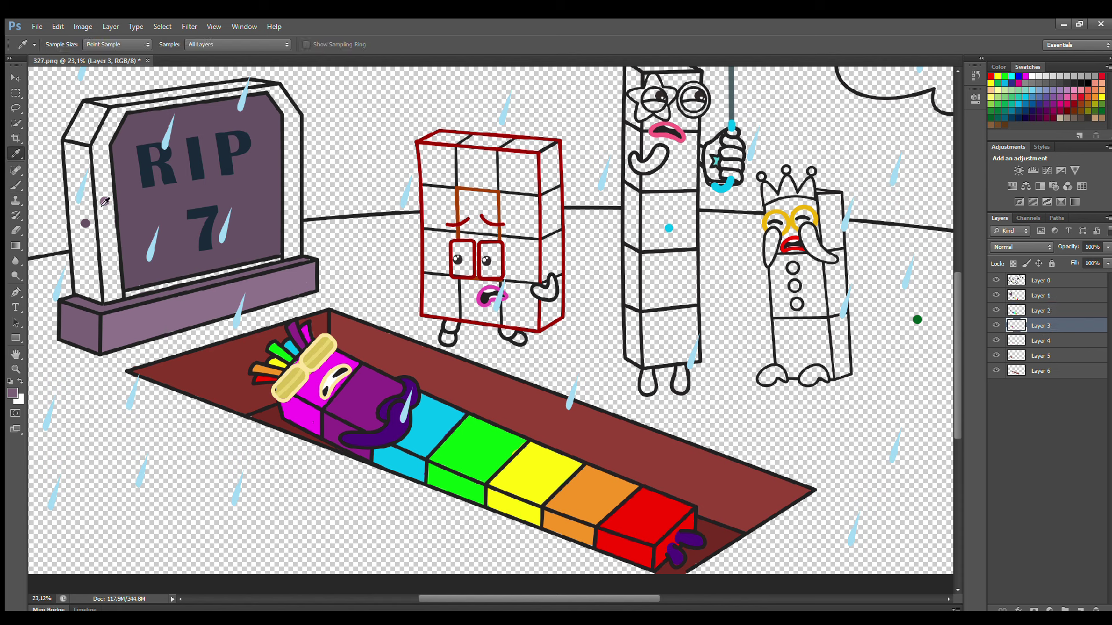
{"action": "mouse_move", "coordinate": [122, 300]}
{"action": "left_mouse_down"}
{"action": "mouse_move", "coordinate": [106, 155]}
{"action": "mouse_move", "coordinate": [123, 123]}
{"action": "mouse_move", "coordinate": [115, 144]}
{"action": "mouse_move", "coordinate": [148, 118]}
{"action": "mouse_move", "coordinate": [276, 101]}
{"action": "mouse_move", "coordinate": [297, 122]}
{"action": "mouse_move", "coordinate": [297, 264]}
{"action": "mouse_move", "coordinate": [159, 287]}
{"action": "left_mouse_up"}
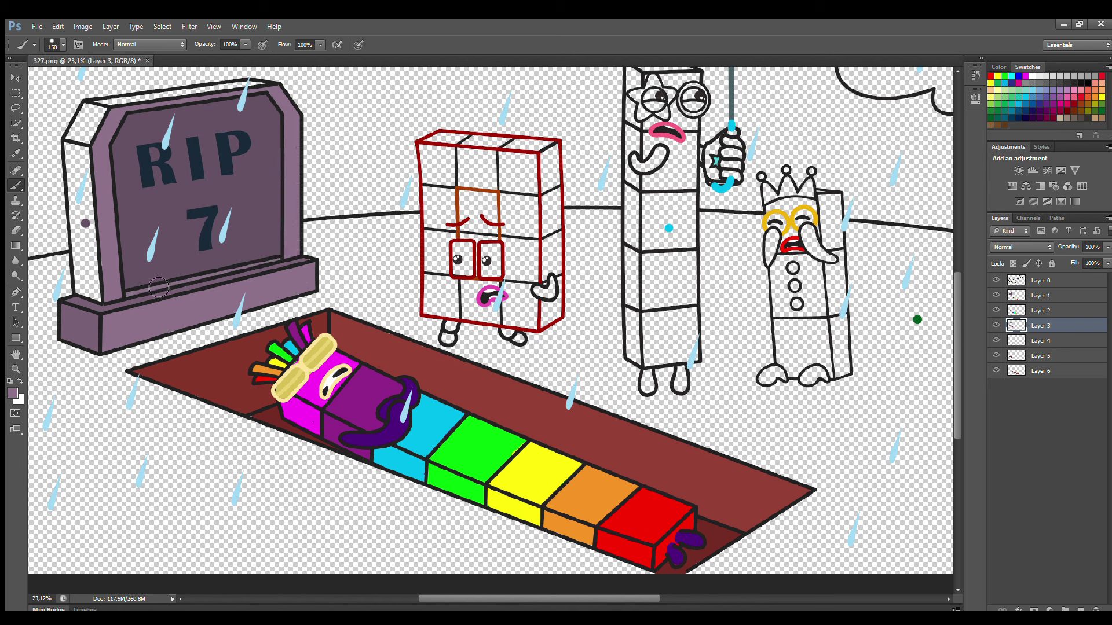
{"action": "key", "text": "alt+["}
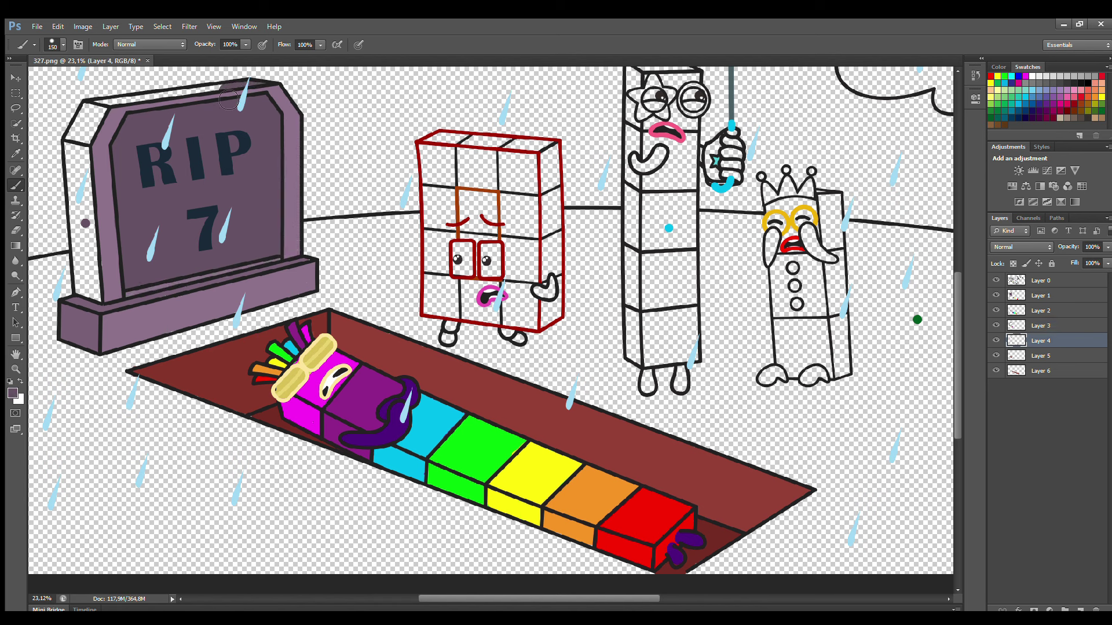
{"action": "mouse_move", "coordinate": [229, 99]}
{"action": "left_mouse_down"}
{"action": "mouse_move", "coordinate": [95, 111]}
{"action": "mouse_move", "coordinate": [105, 116]}
{"action": "mouse_move", "coordinate": [78, 148]}
{"action": "mouse_move", "coordinate": [81, 260]}
{"action": "mouse_move", "coordinate": [96, 125]}
{"action": "left_mouse_up"}
{"action": "key", "text": "e"}
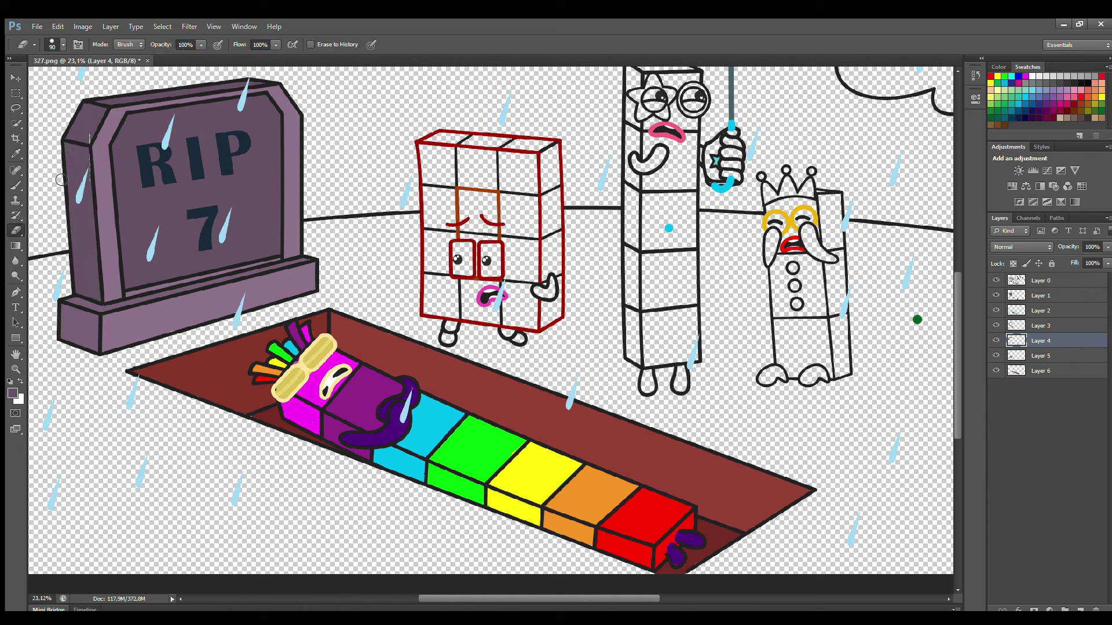
{"action": "key", "text": "b"}
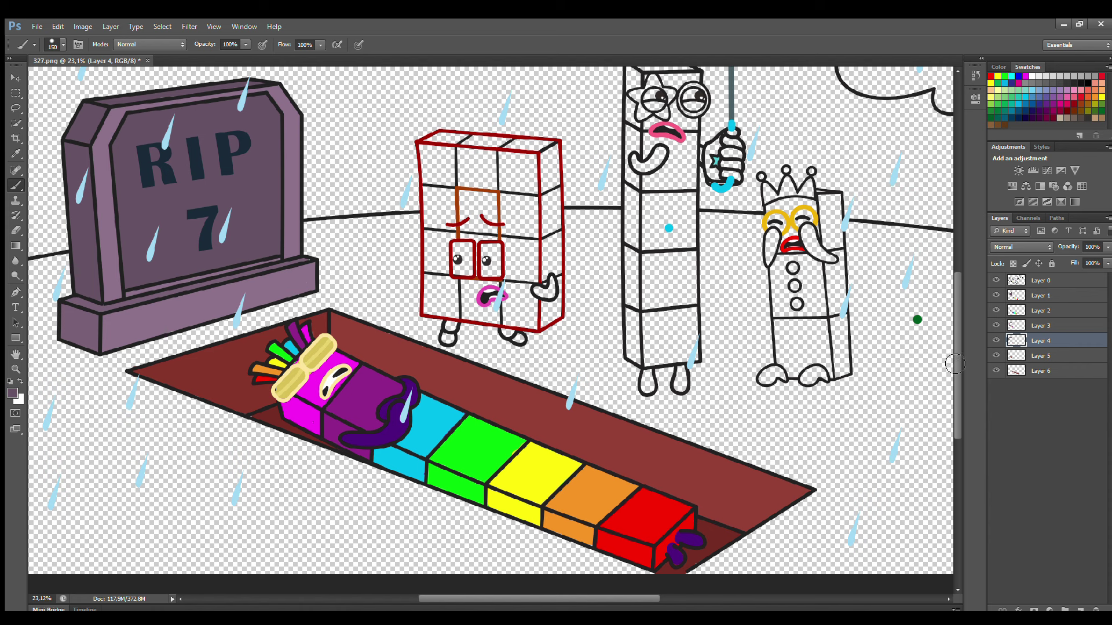
Paint the orange-outlined block above the red-outlined figure's eyes orange on Layer 1
{"action": "mouse_move", "coordinate": [956, 364]}
{"action": "left_mouse_down"}
{"action": "mouse_move", "coordinate": [955, 351]}
{"action": "mouse_move", "coordinate": [955, 367]}
{"action": "left_mouse_up"}
{"action": "scroll", "coordinate": [812, 162], "scroll_direction": "up", "scroll_amount": 2}
{"action": "scroll", "coordinate": [955, 371], "scroll_direction": "up", "scroll_amount": 2}
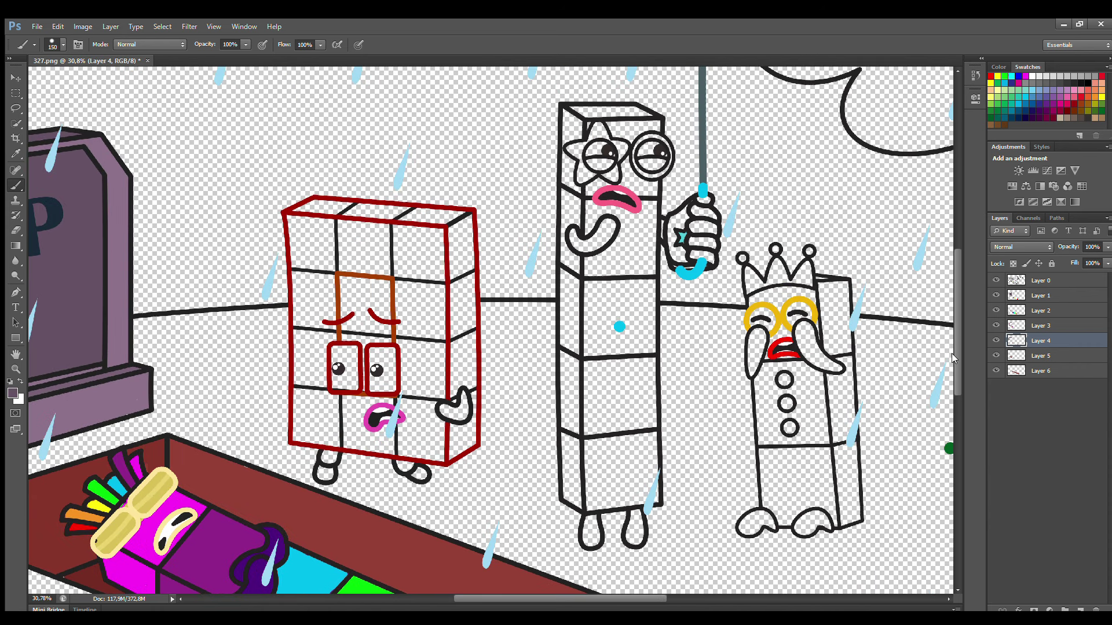
{"action": "left_click", "coordinate": [1046, 296]}
{"action": "left_click", "coordinate": [1091, 102]}
{"action": "key", "text": "bracketleft"}
{"action": "key", "text": "bracketleft"}
{"action": "key", "text": "bracketleft"}
{"action": "key", "text": "bracketleft"}
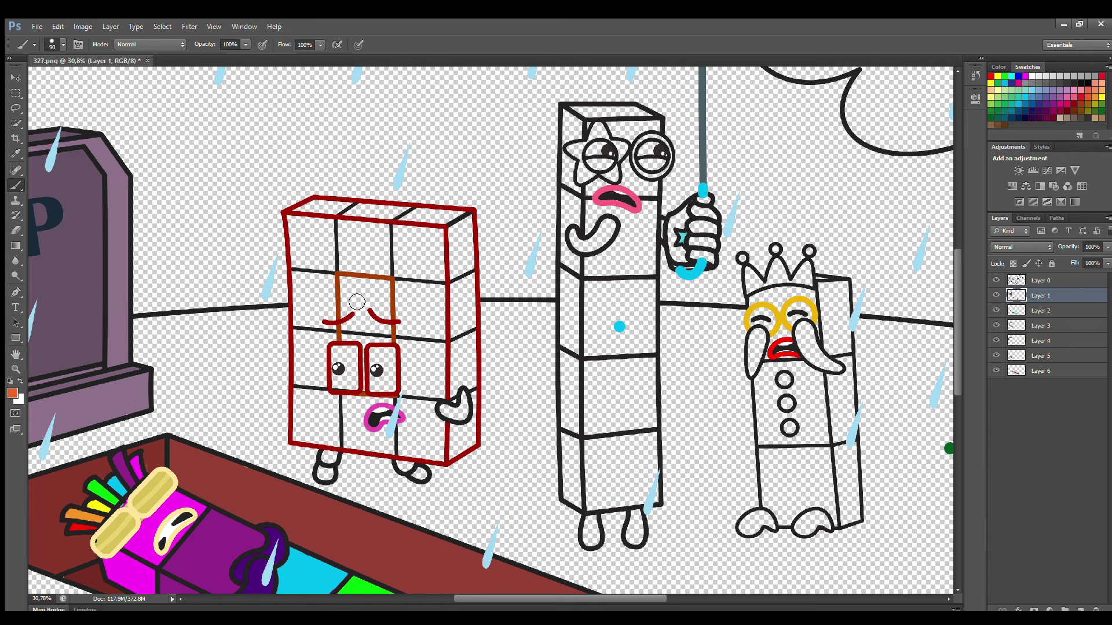
{"action": "left_click_drag", "start_coordinate": [342, 277], "coordinate": [348, 337]}
{"action": "mouse_move", "coordinate": [376, 338]}
{"action": "left_mouse_down"}
{"action": "mouse_move", "coordinate": [383, 283]}
{"action": "mouse_move", "coordinate": [357, 293]}
{"action": "mouse_move", "coordinate": [364, 299]}
{"action": "left_mouse_up"}
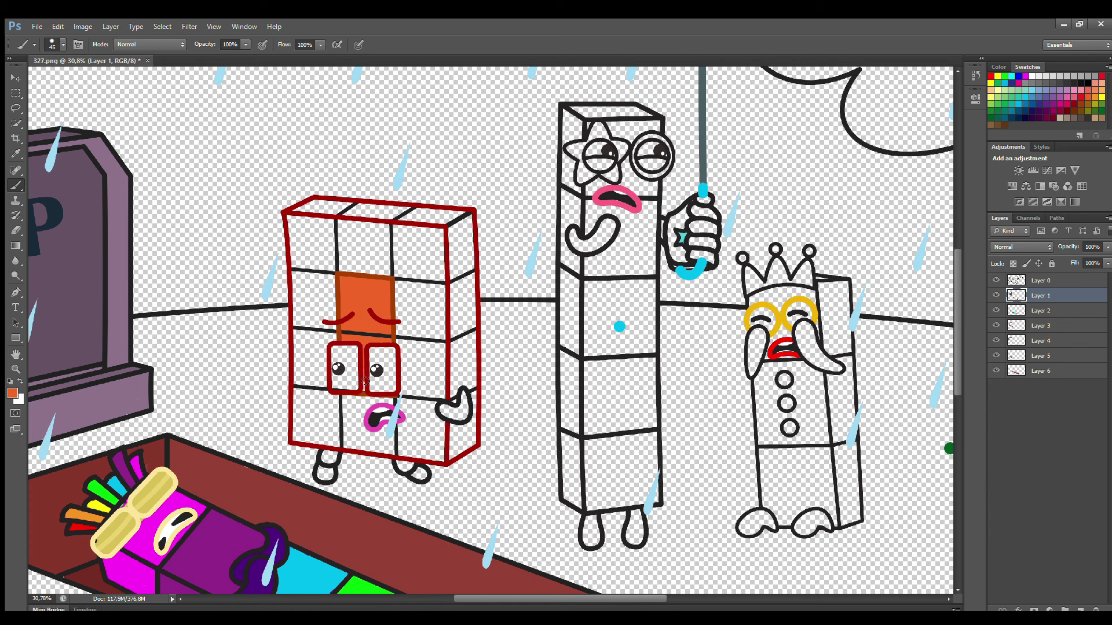
Sample the figure's dark red outline and paint its arm and legs dark red on Layer 1
{"action": "left_click", "coordinate": [15, 154]}
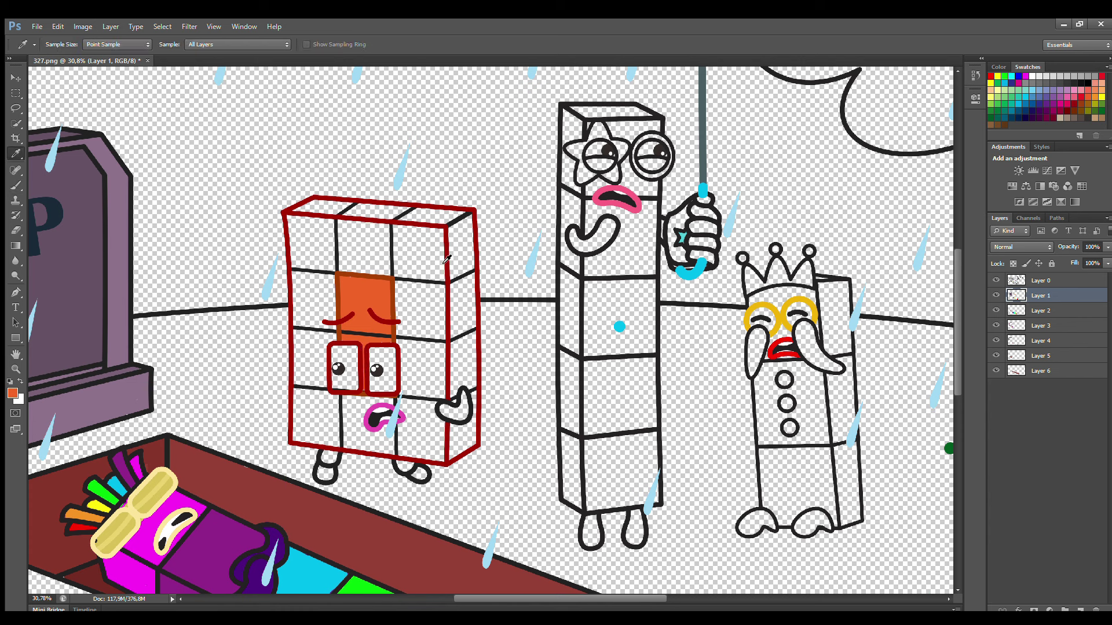
{"action": "left_click", "coordinate": [291, 307]}
{"action": "left_click", "coordinate": [12, 394]}
{"action": "key", "text": "b"}
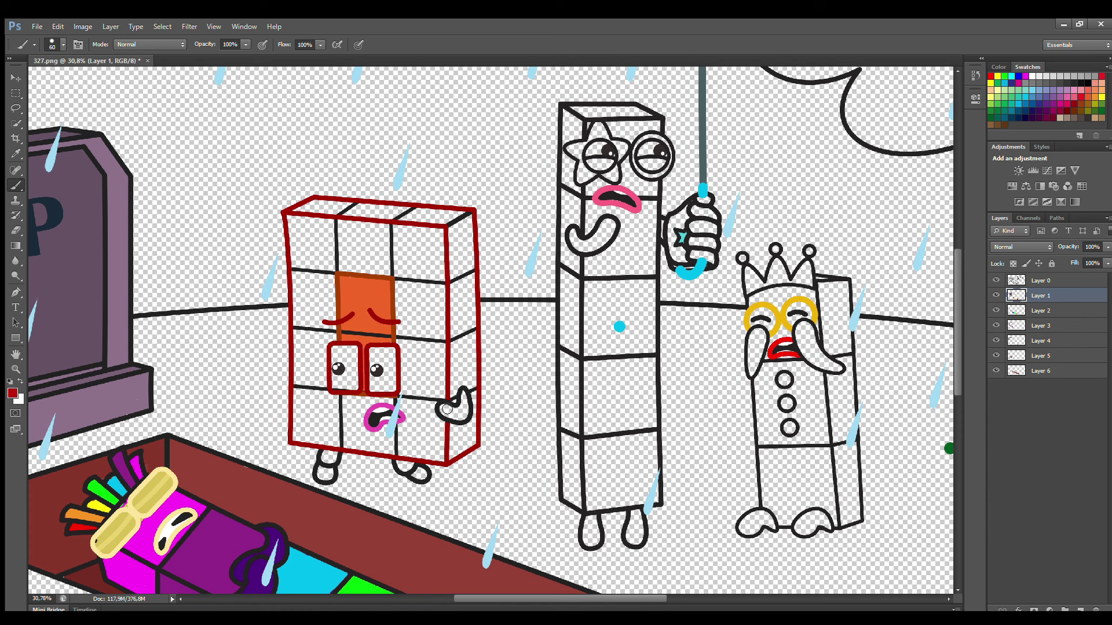
{"action": "left_click_drag", "start_coordinate": [448, 410], "coordinate": [461, 409]}
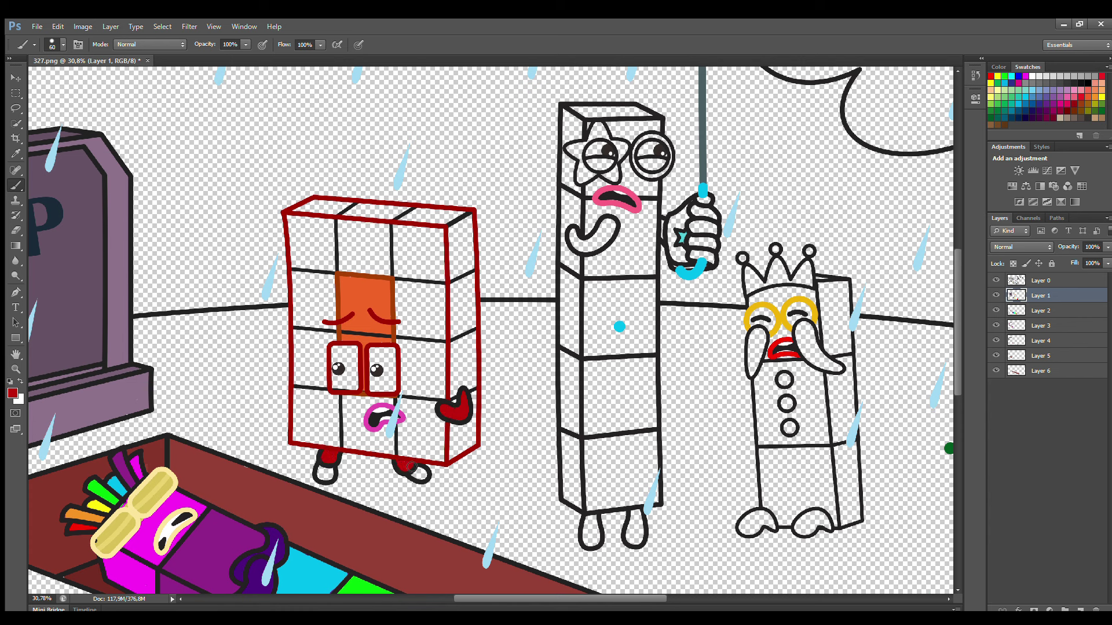
Paint the red-outlined figure's top, side faces and shoes bright red on Layer 2
{"action": "left_click", "coordinate": [1040, 311]}
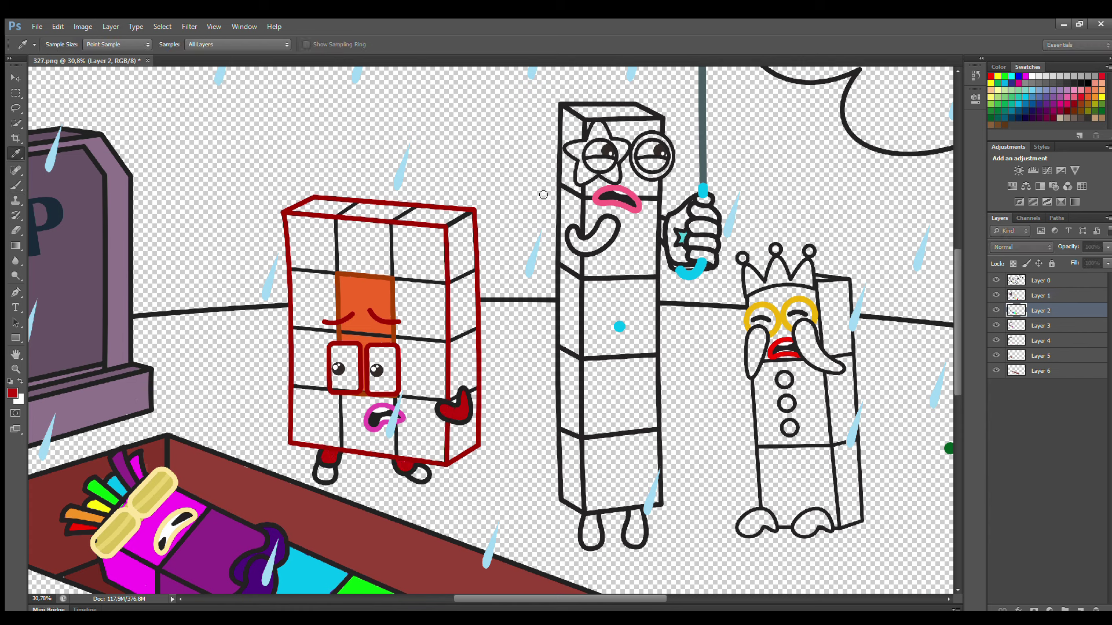
{"action": "mouse_move", "coordinate": [293, 212]}
{"action": "left_mouse_down"}
{"action": "mouse_move", "coordinate": [343, 204]}
{"action": "mouse_move", "coordinate": [472, 227]}
{"action": "mouse_move", "coordinate": [474, 413]}
{"action": "mouse_move", "coordinate": [461, 451]}
{"action": "mouse_move", "coordinate": [455, 228]}
{"action": "left_mouse_up"}
{"action": "key", "text": "bracketright"}
{"action": "key", "text": "bracketright"}
{"action": "key", "text": "bracketright"}
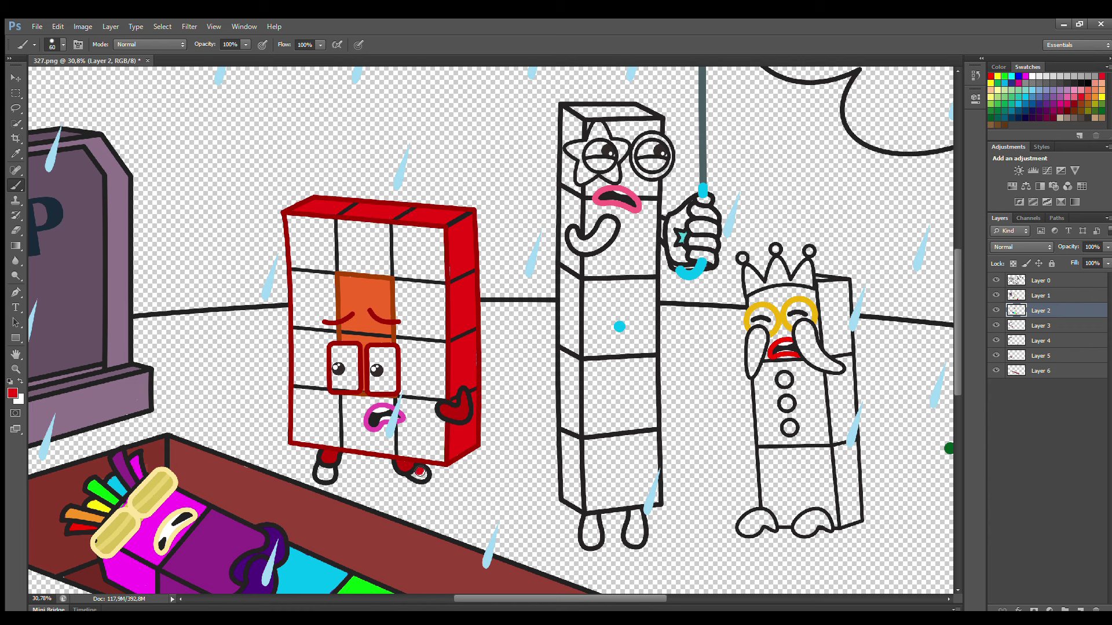
Fill the remaining front blocks of the red-outlined figure with white on Layer 3
{"action": "left_click", "coordinate": [1049, 327]}
{"action": "left_click", "coordinate": [1032, 77]}
{"action": "mouse_move", "coordinate": [301, 226]}
{"action": "left_mouse_down"}
{"action": "mouse_move", "coordinate": [303, 439]}
{"action": "mouse_move", "coordinate": [435, 457]}
{"action": "mouse_move", "coordinate": [452, 395]}
{"action": "mouse_move", "coordinate": [451, 241]}
{"action": "mouse_move", "coordinate": [344, 228]}
{"action": "mouse_move", "coordinate": [311, 239]}
{"action": "mouse_move", "coordinate": [326, 382]}
{"action": "mouse_move", "coordinate": [350, 438]}
{"action": "mouse_move", "coordinate": [437, 389]}
{"action": "mouse_move", "coordinate": [439, 283]}
{"action": "mouse_move", "coordinate": [351, 264]}
{"action": "mouse_move", "coordinate": [421, 290]}
{"action": "mouse_move", "coordinate": [356, 345]}
{"action": "mouse_move", "coordinate": [399, 378]}
{"action": "mouse_move", "coordinate": [346, 359]}
{"action": "mouse_move", "coordinate": [401, 427]}
{"action": "left_mouse_up"}
{"action": "key", "text": "bracketright"}
{"action": "key", "text": "bracketright"}
{"action": "key", "text": "bracketright"}
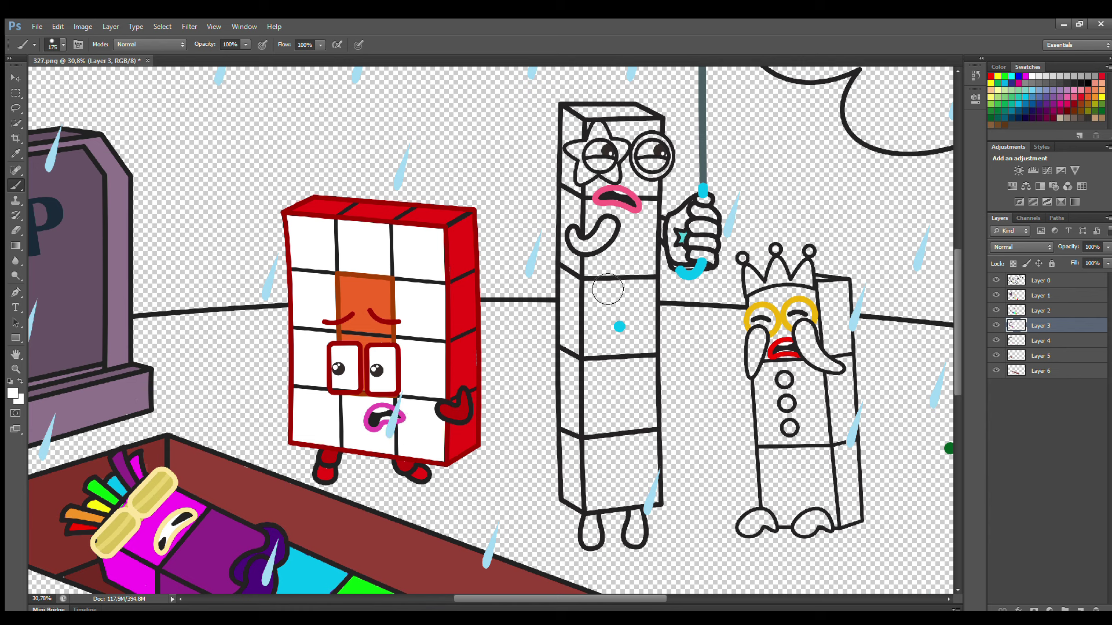
Paint the tall figure's bent arm and the fingers of its raised hand navy blue on Layer 1
{"action": "left_click", "coordinate": [1043, 296]}
{"action": "key", "text": "bracketleft"}
{"action": "key", "text": "bracketleft"}
{"action": "key", "text": "bracketleft"}
{"action": "key", "text": "bracketleft"}
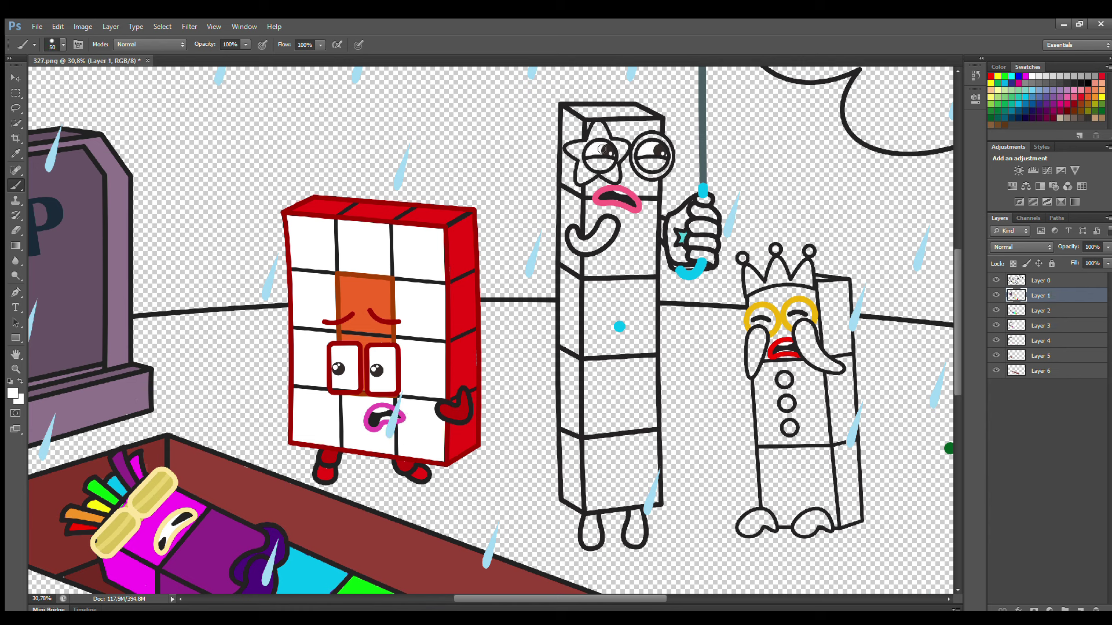
{"action": "left_click", "coordinate": [1023, 121]}
{"action": "mouse_move", "coordinate": [576, 243]}
{"action": "left_mouse_down"}
{"action": "mouse_move", "coordinate": [609, 223]}
{"action": "mouse_move", "coordinate": [582, 243]}
{"action": "left_mouse_up"}
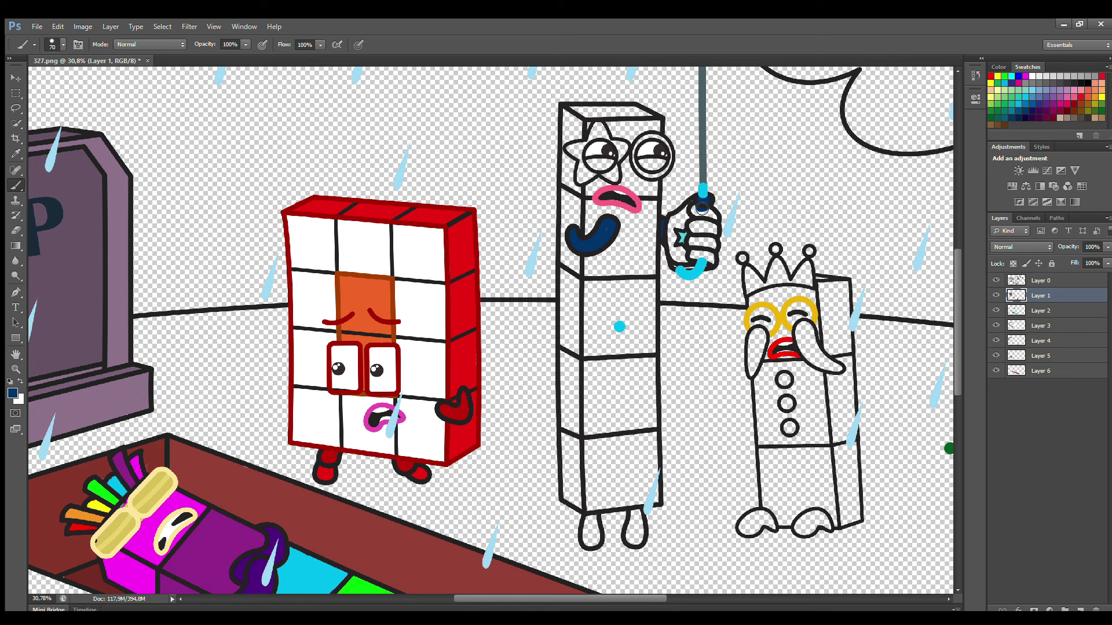
{"action": "mouse_move", "coordinate": [702, 208]}
{"action": "left_mouse_down"}
{"action": "mouse_move", "coordinate": [698, 246]}
{"action": "mouse_move", "coordinate": [712, 261]}
{"action": "mouse_move", "coordinate": [718, 236]}
{"action": "left_mouse_up"}
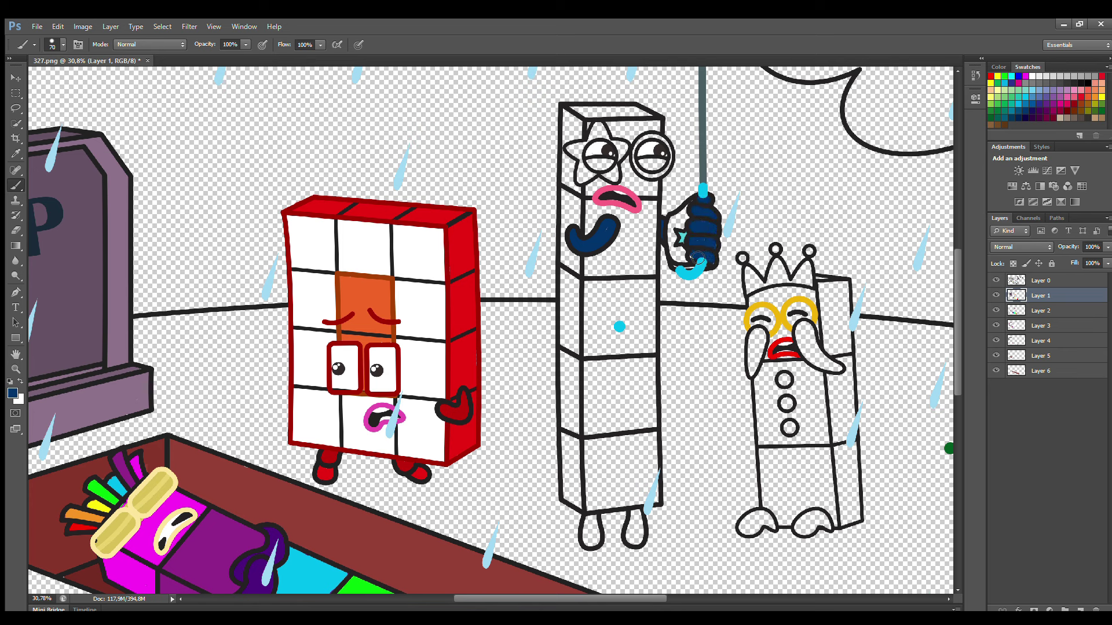
Paint the back of the tall figure's raised hand a lighter navy on Layer 2 and its feet navy on Layer 1
{"action": "left_click", "coordinate": [1045, 310]}
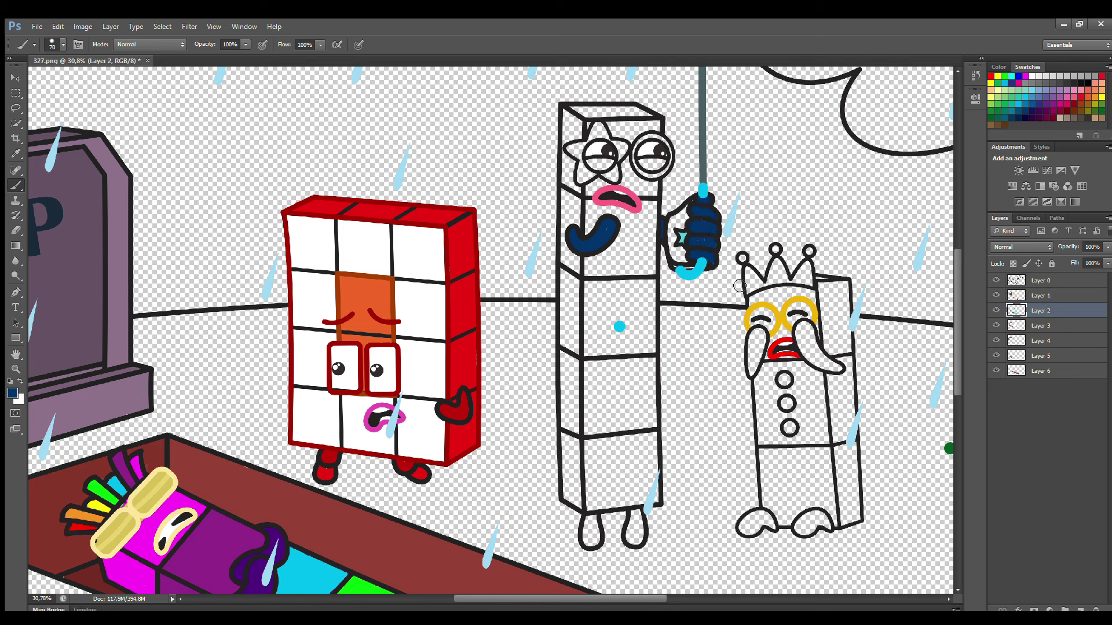
{"action": "mouse_move", "coordinate": [682, 205]}
{"action": "left_mouse_down"}
{"action": "mouse_move", "coordinate": [674, 242]}
{"action": "mouse_move", "coordinate": [688, 267]}
{"action": "mouse_move", "coordinate": [690, 222]}
{"action": "left_mouse_up"}
{"action": "left_click", "coordinate": [1042, 296]}
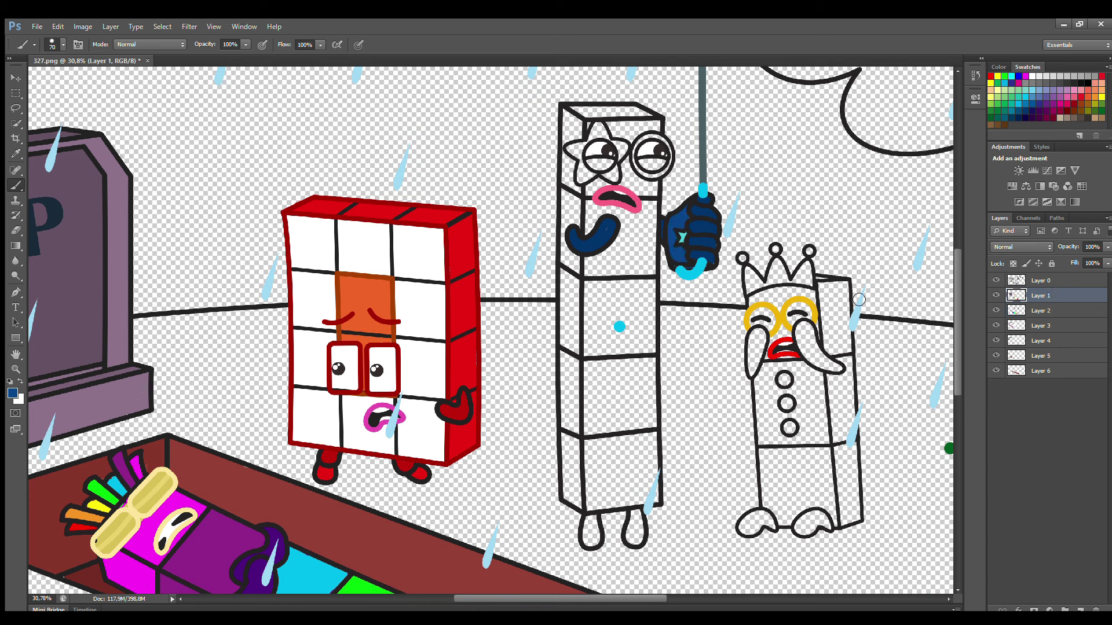
{"action": "mouse_move", "coordinate": [587, 518]}
{"action": "left_mouse_down"}
{"action": "mouse_move", "coordinate": [591, 541]}
{"action": "mouse_move", "coordinate": [596, 524]}
{"action": "mouse_move", "coordinate": [636, 542]}
{"action": "mouse_move", "coordinate": [643, 529]}
{"action": "left_mouse_up"}
Paint the tall figure's star and round eye frames navy on Layer 2 and its eyelids light blue on Layer 1
{"action": "left_click", "coordinate": [1051, 311]}
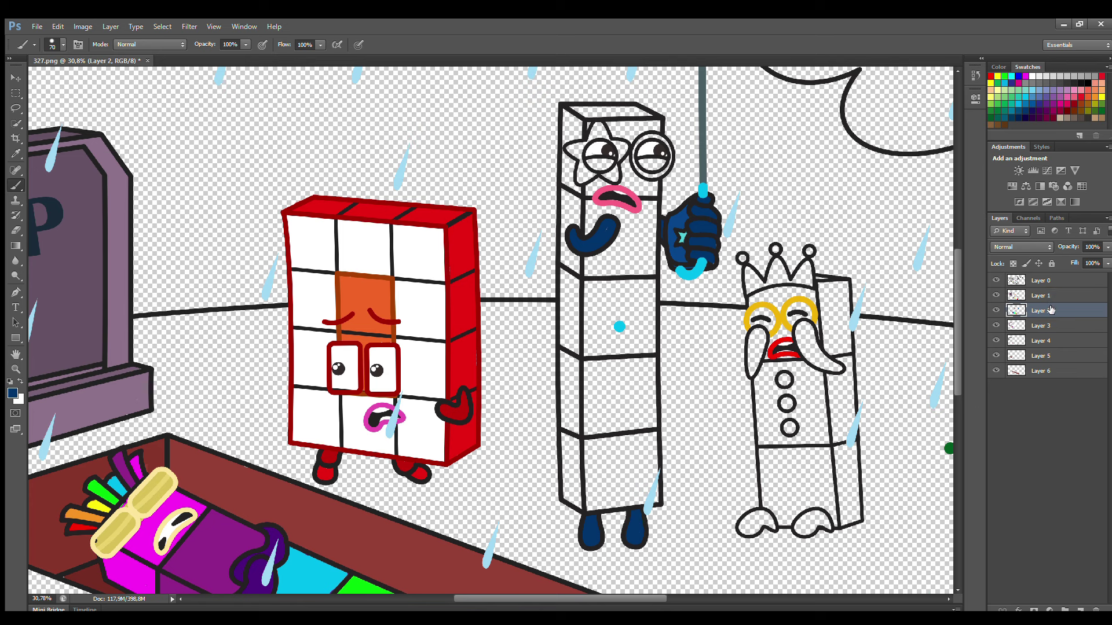
{"action": "mouse_move", "coordinate": [574, 151]}
{"action": "left_mouse_down"}
{"action": "mouse_move", "coordinate": [599, 130]}
{"action": "mouse_move", "coordinate": [620, 148]}
{"action": "mouse_move", "coordinate": [611, 177]}
{"action": "mouse_move", "coordinate": [591, 165]}
{"action": "left_mouse_up"}
{"action": "mouse_move", "coordinate": [643, 148]}
{"action": "left_mouse_down"}
{"action": "mouse_move", "coordinate": [637, 156]}
{"action": "mouse_move", "coordinate": [666, 173]}
{"action": "mouse_move", "coordinate": [655, 145]}
{"action": "mouse_move", "coordinate": [660, 163]}
{"action": "left_mouse_up"}
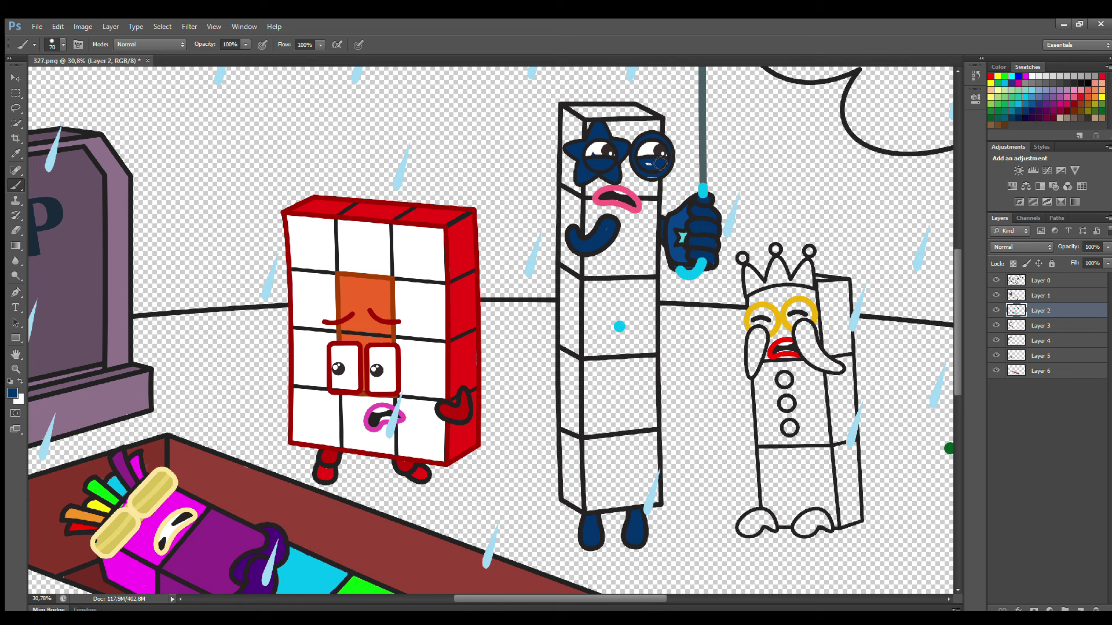
{"action": "left_click", "coordinate": [1041, 296]}
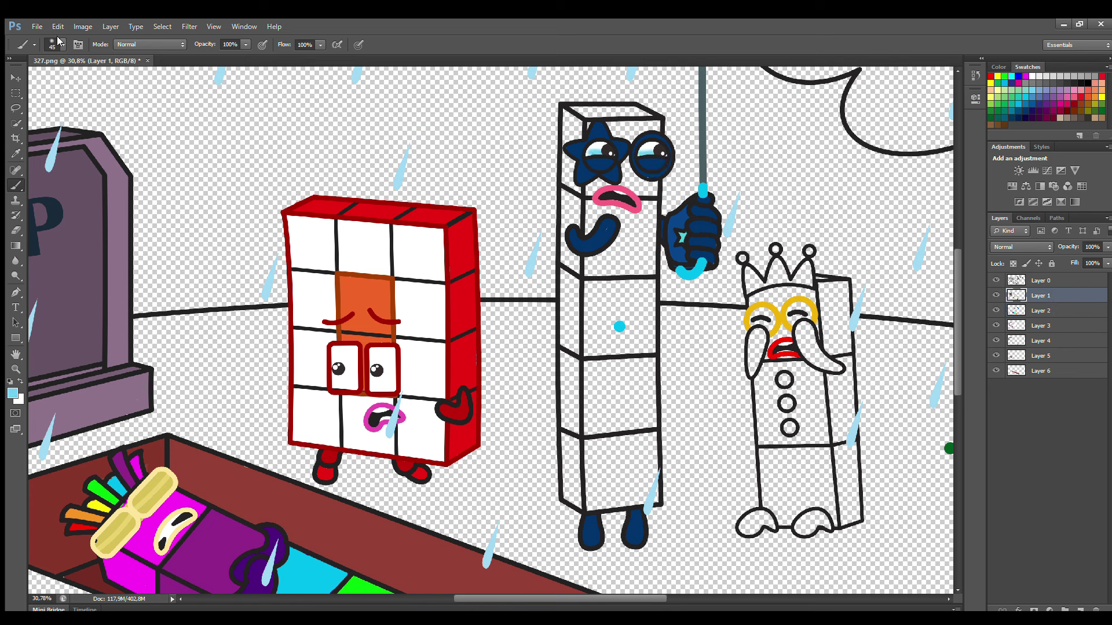
Paint the front faces of the tall figure's blocks turquoise on Layer 3
{"action": "left_click", "coordinate": [1049, 326]}
{"action": "key", "text": "i"}
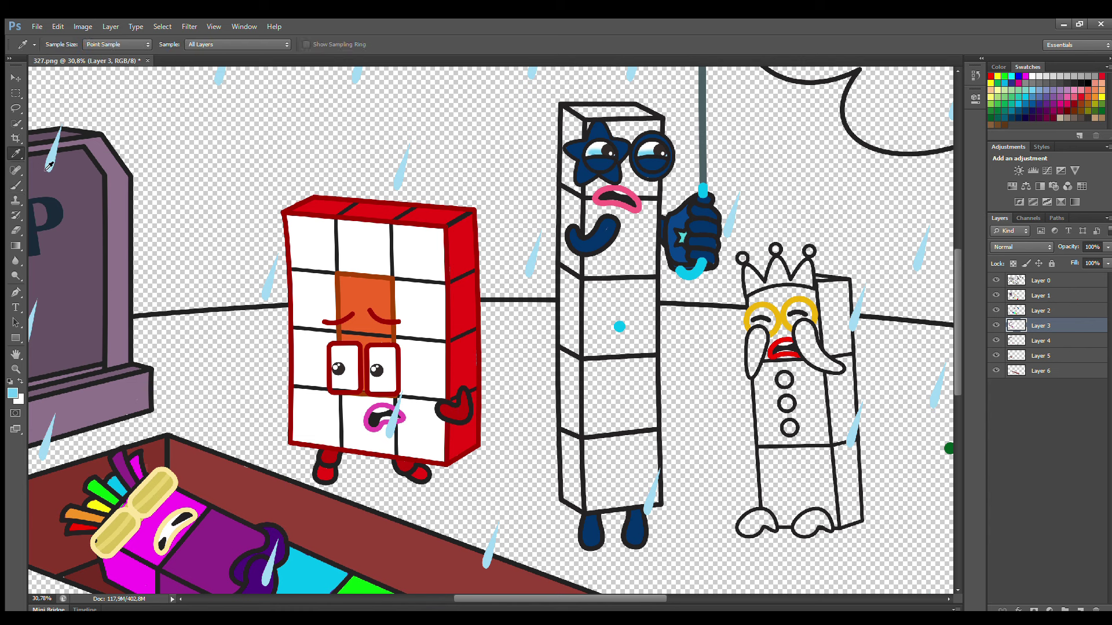
{"action": "key", "text": "b"}
{"action": "mouse_move", "coordinate": [596, 132]}
{"action": "left_mouse_down"}
{"action": "mouse_move", "coordinate": [596, 507]}
{"action": "mouse_move", "coordinate": [655, 503]}
{"action": "mouse_move", "coordinate": [656, 139]}
{"action": "mouse_move", "coordinate": [628, 129]}
{"action": "mouse_move", "coordinate": [644, 137]}
{"action": "mouse_move", "coordinate": [630, 167]}
{"action": "mouse_move", "coordinate": [650, 176]}
{"action": "mouse_move", "coordinate": [645, 492]}
{"action": "mouse_move", "coordinate": [617, 372]}
{"action": "mouse_move", "coordinate": [620, 208]}
{"action": "mouse_move", "coordinate": [620, 464]}
{"action": "left_mouse_up"}
{"action": "key", "text": "bracketright"}
{"action": "key", "text": "bracketright"}
{"action": "key", "text": "bracketright"}
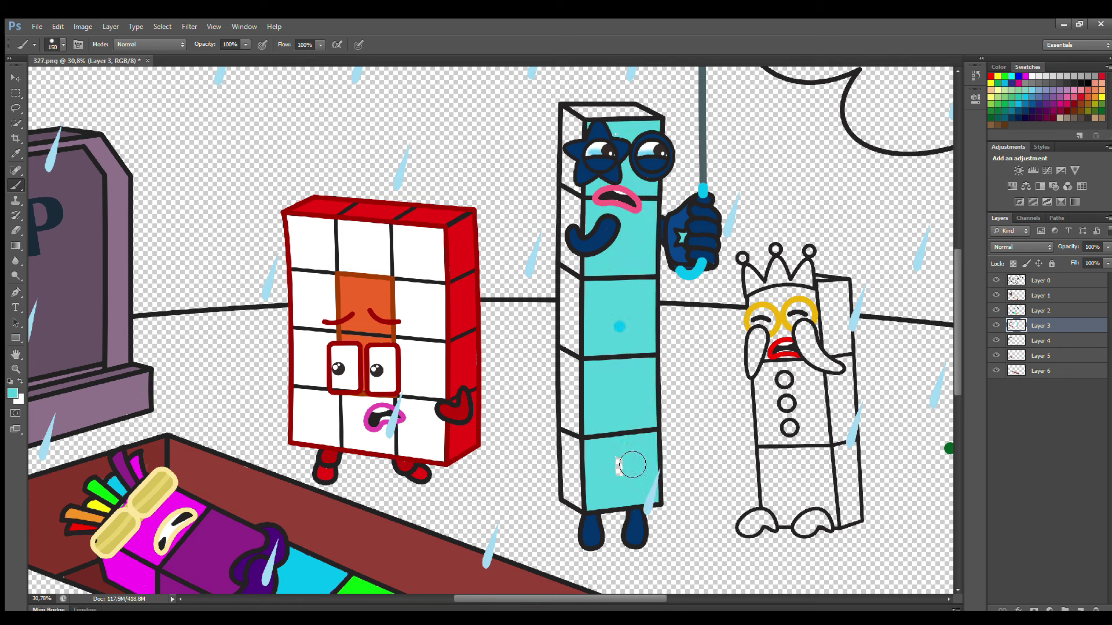
Paint the tall figure's top and side faces a darker teal on Layer 4, redoing the first stroke
{"action": "left_click", "coordinate": [1047, 279]}
{"action": "key", "text": "e"}
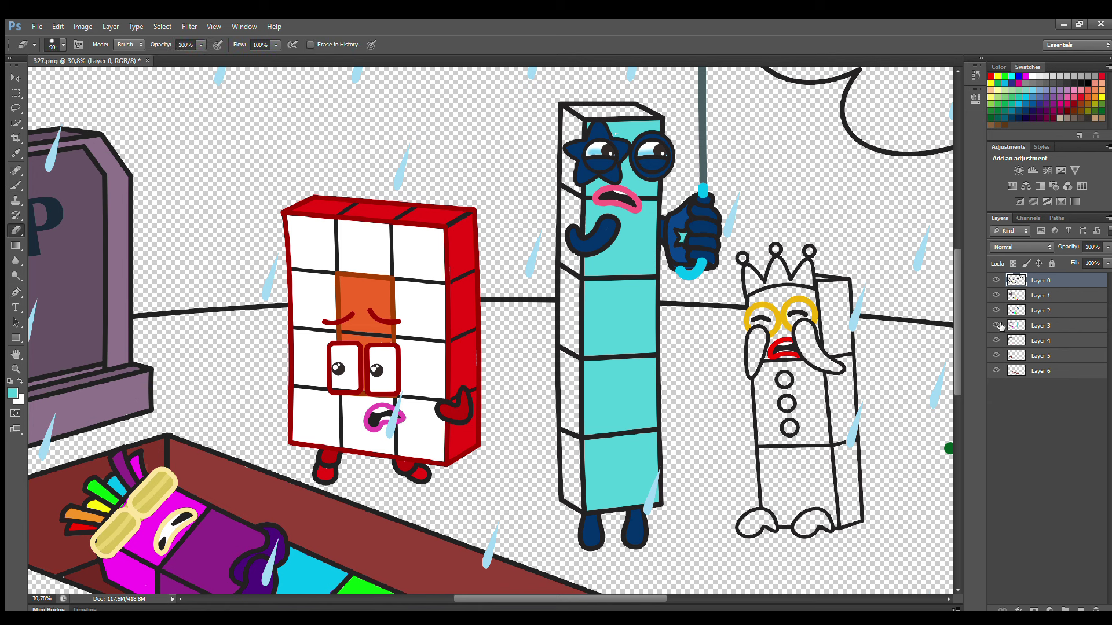
{"action": "left_click", "coordinate": [1044, 325]}
{"action": "left_click", "coordinate": [1041, 340]}
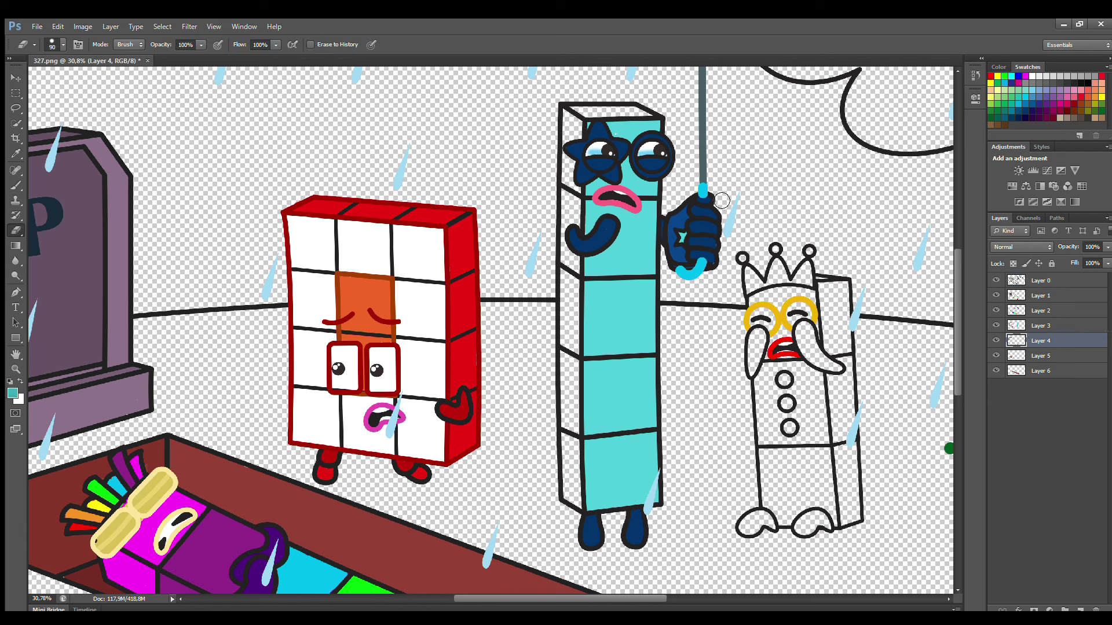
{"action": "key", "text": "b"}
{"action": "key", "text": "bracketleft"}
{"action": "key", "text": "bracketleft"}
{"action": "mouse_move", "coordinate": [648, 116]}
{"action": "left_mouse_down"}
{"action": "mouse_move", "coordinate": [575, 117]}
{"action": "mouse_move", "coordinate": [569, 181]}
{"action": "left_mouse_up"}
{"action": "key", "text": "ctrl+z"}
{"action": "key", "text": "bracketright"}
{"action": "mouse_move", "coordinate": [575, 127]}
{"action": "left_mouse_down"}
{"action": "mouse_move", "coordinate": [576, 261]}
{"action": "mouse_move", "coordinate": [587, 164]}
{"action": "mouse_move", "coordinate": [576, 504]}
{"action": "left_mouse_up"}
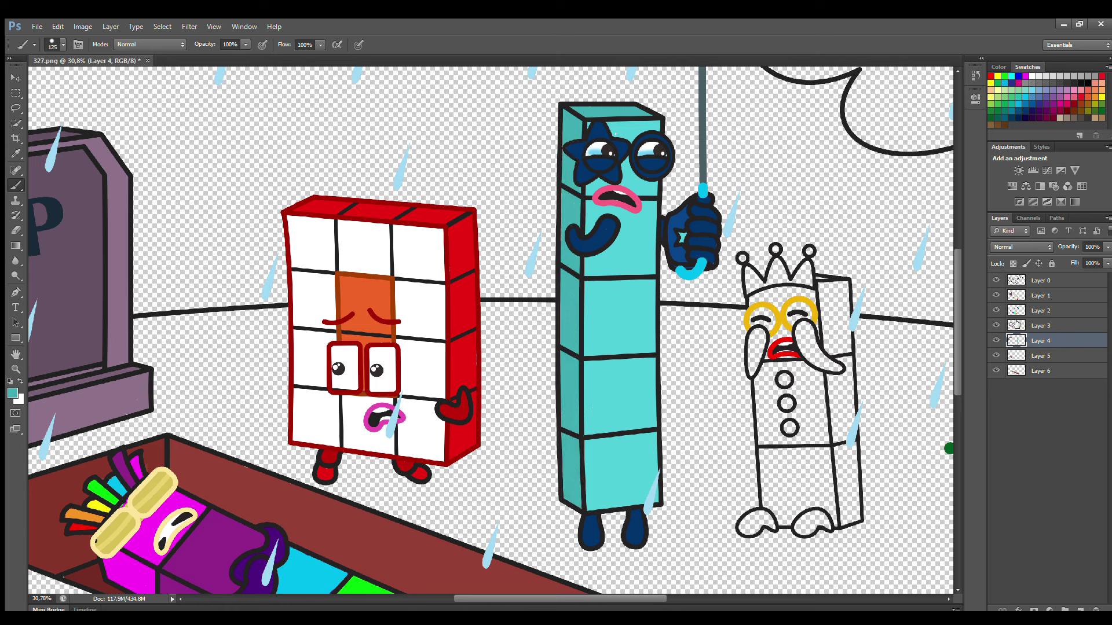
Fill the crowned figure's round glasses with golden yellow and its closed eyelids with pale teal on Layer 1
{"action": "left_click", "coordinate": [1041, 296]}
{"action": "key", "text": "i"}
{"action": "left_click", "coordinate": [802, 302]}
{"action": "left_click", "coordinate": [15, 390]}
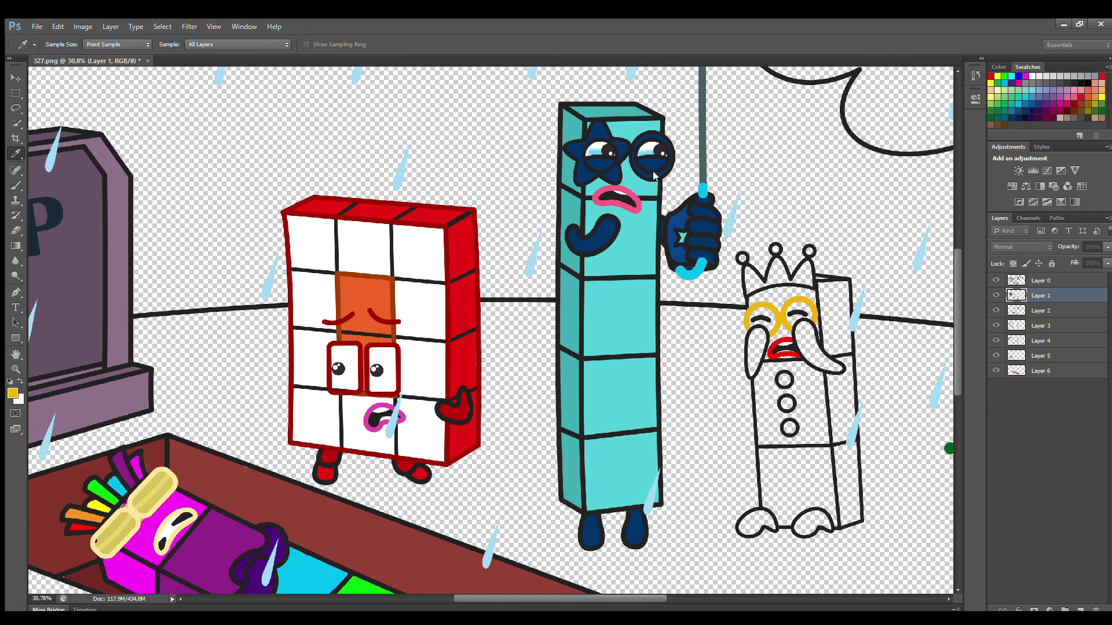
{"action": "key", "text": "b"}
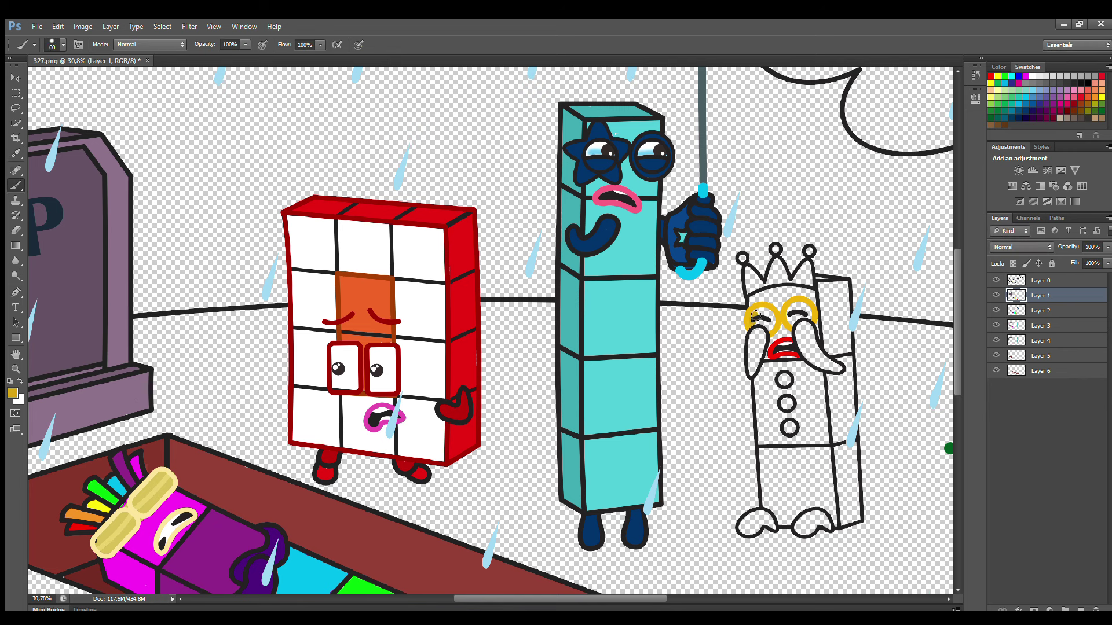
{"action": "mouse_move", "coordinate": [756, 316]}
{"action": "left_mouse_down"}
{"action": "mouse_move", "coordinate": [764, 326]}
{"action": "mouse_move", "coordinate": [802, 312]}
{"action": "left_mouse_up"}
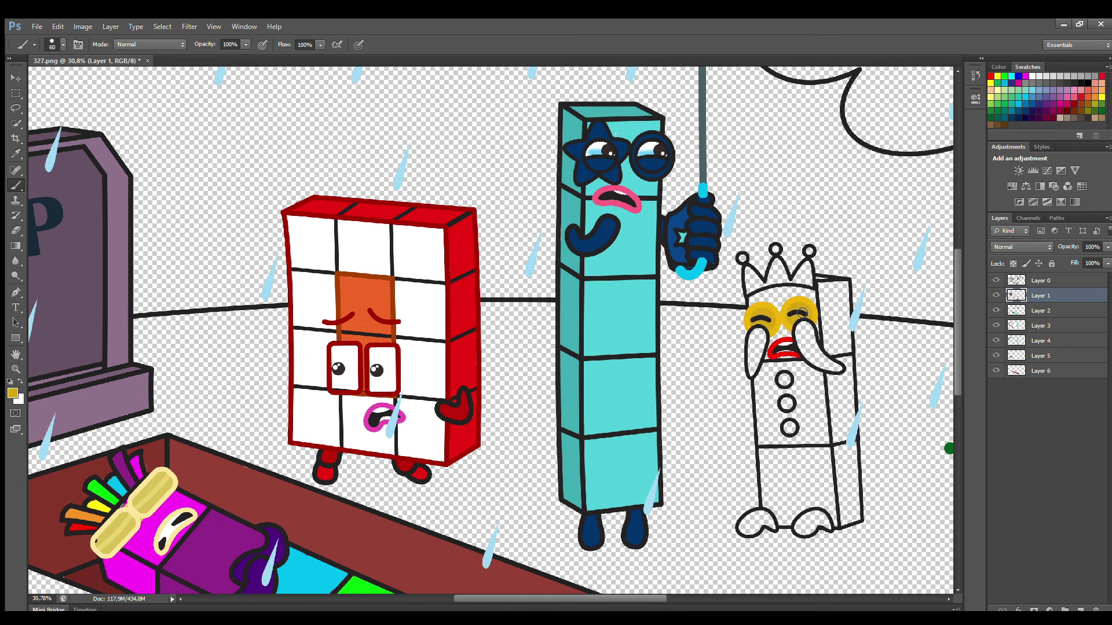
{"action": "left_click", "coordinate": [1031, 94]}
{"action": "key", "text": "i"}
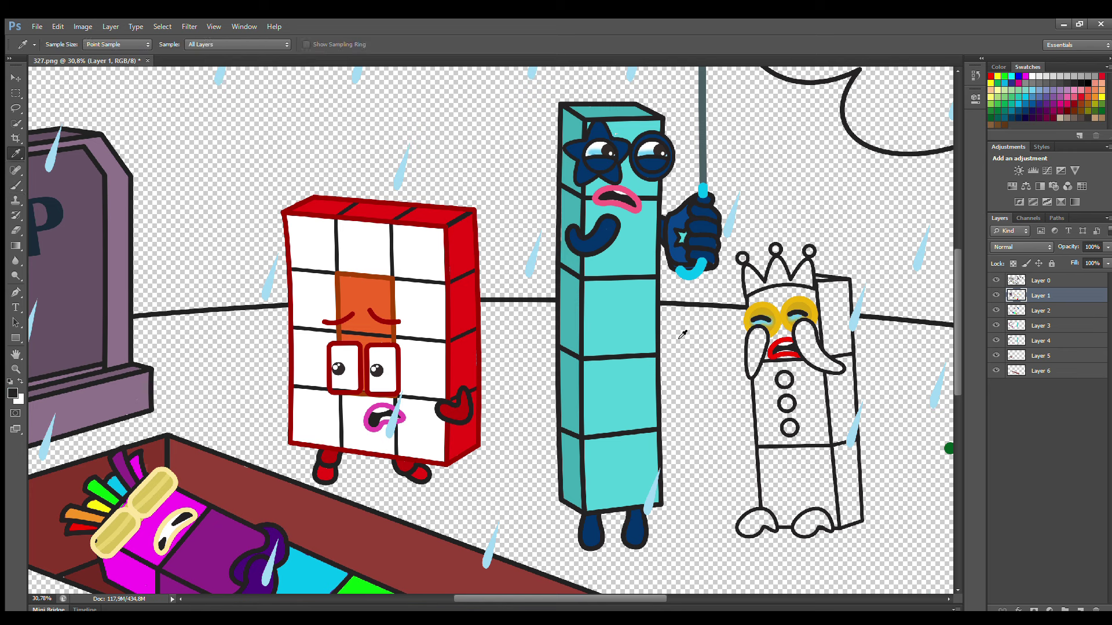
Paint the crowned figure's arms, three buttons, feet and crown red on Layer 1
{"action": "key", "text": "b"}
{"action": "mouse_move", "coordinate": [754, 373]}
{"action": "left_mouse_down"}
{"action": "mouse_move", "coordinate": [762, 338]}
{"action": "mouse_move", "coordinate": [757, 362]}
{"action": "left_mouse_up"}
{"action": "key", "text": "i"}
{"action": "key", "text": "b"}
{"action": "mouse_move", "coordinate": [804, 327]}
{"action": "left_mouse_down"}
{"action": "mouse_move", "coordinate": [838, 368]}
{"action": "mouse_move", "coordinate": [811, 335]}
{"action": "left_mouse_up"}
{"action": "mouse_move", "coordinate": [827, 524]}
{"action": "left_mouse_down"}
{"action": "mouse_move", "coordinate": [802, 530]}
{"action": "mouse_move", "coordinate": [819, 524]}
{"action": "mouse_move", "coordinate": [782, 531]}
{"action": "mouse_move", "coordinate": [744, 529]}
{"action": "left_mouse_up"}
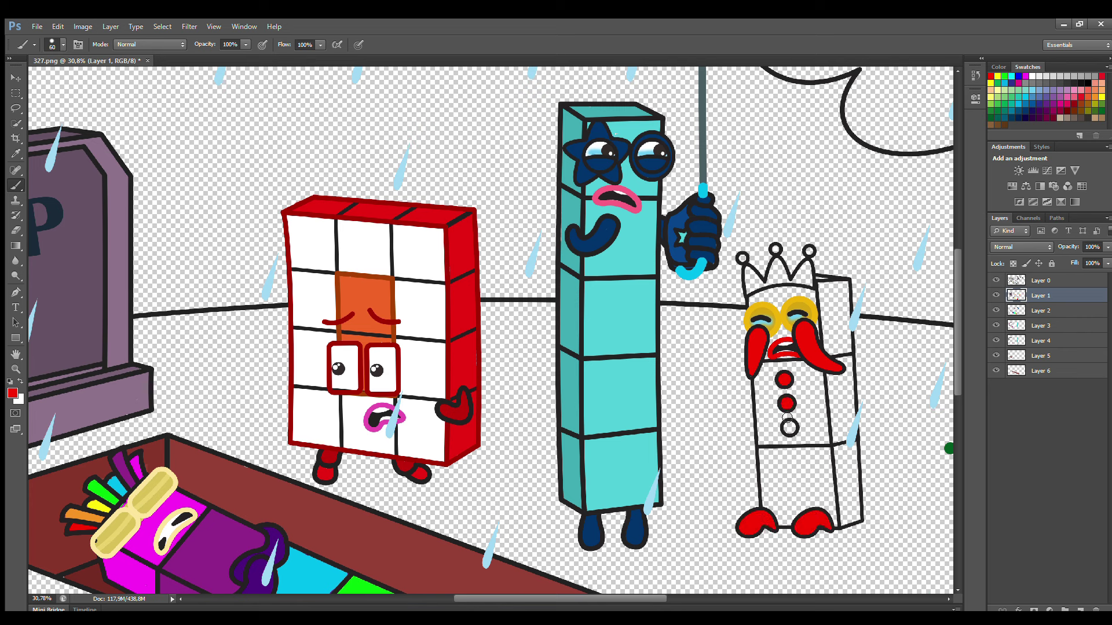
{"action": "mouse_move", "coordinate": [750, 291]}
{"action": "left_mouse_down"}
{"action": "mouse_move", "coordinate": [752, 275]}
{"action": "mouse_move", "coordinate": [777, 267]}
{"action": "left_mouse_up"}
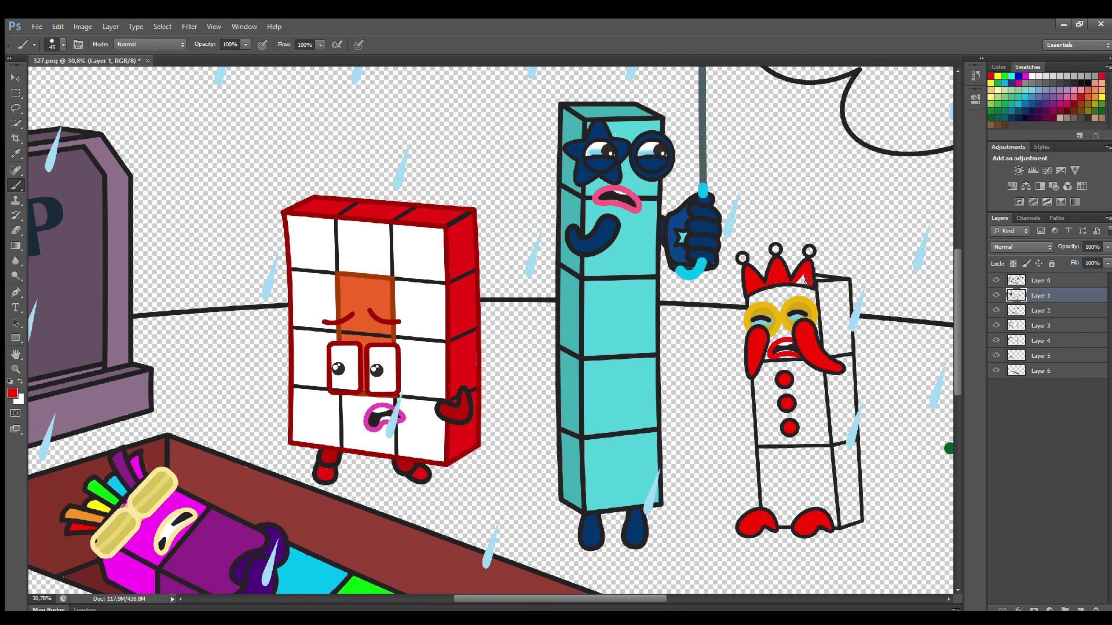
Paint the balls on the crown tips and the crowned figure's front faces bright yellow on Layer 2
{"action": "left_click", "coordinate": [1043, 312]}
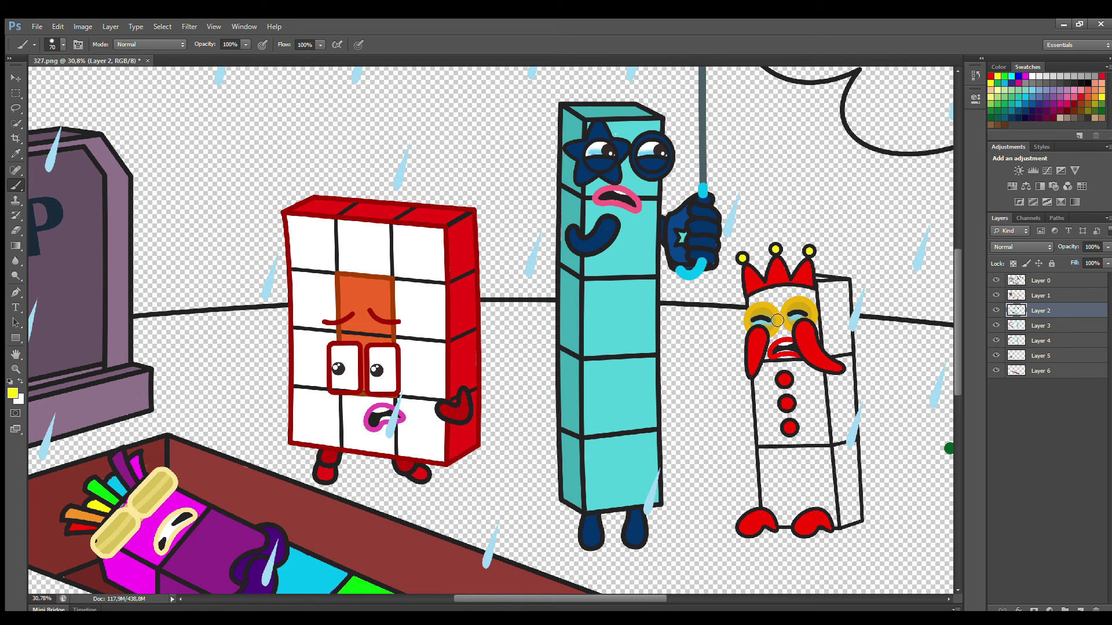
{"action": "mouse_move", "coordinate": [760, 336]}
{"action": "left_mouse_down"}
{"action": "mouse_move", "coordinate": [769, 463]}
{"action": "mouse_move", "coordinate": [788, 521]}
{"action": "mouse_move", "coordinate": [834, 521]}
{"action": "mouse_move", "coordinate": [816, 333]}
{"action": "mouse_move", "coordinate": [780, 294]}
{"action": "mouse_move", "coordinate": [787, 328]}
{"action": "left_mouse_up"}
{"action": "key", "text": "bracketright"}
{"action": "key", "text": "bracketright"}
{"action": "mouse_move", "coordinate": [780, 379]}
{"action": "left_mouse_down"}
{"action": "mouse_move", "coordinate": [810, 393]}
{"action": "mouse_move", "coordinate": [827, 494]}
{"action": "mouse_move", "coordinate": [786, 445]}
{"action": "mouse_move", "coordinate": [785, 392]}
{"action": "left_mouse_up"}
Paint the crowned figure's side faces a darker yellow on Layer 3
{"action": "left_click", "coordinate": [1038, 326]}
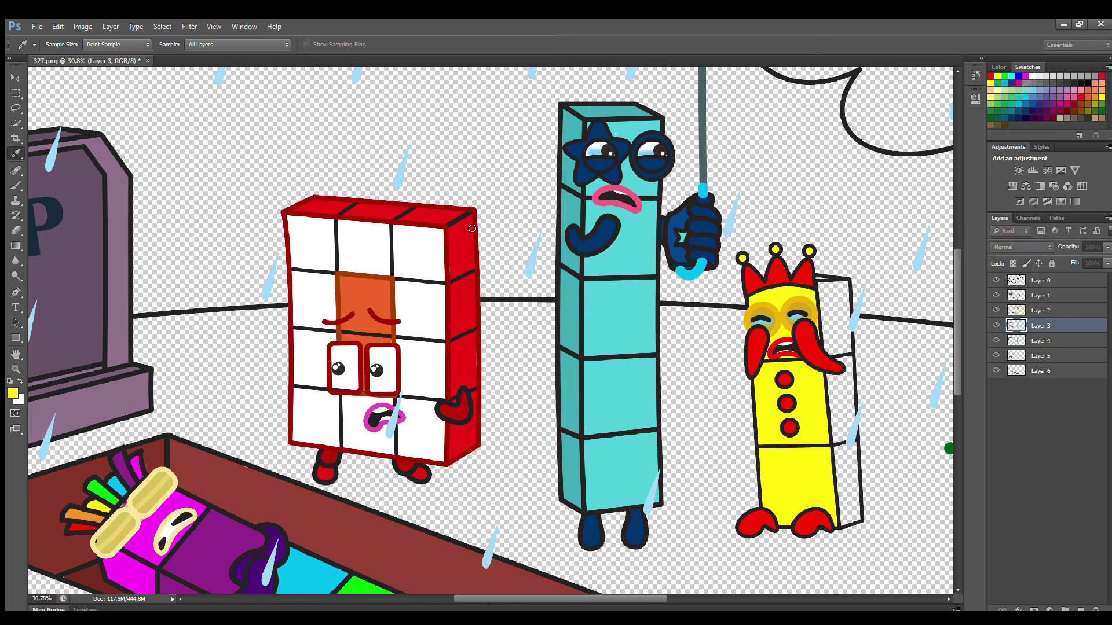
{"action": "key", "text": "bracketleft"}
{"action": "key", "text": "bracketleft"}
{"action": "mouse_move", "coordinate": [817, 285]}
{"action": "left_mouse_down"}
{"action": "mouse_move", "coordinate": [847, 290]}
{"action": "mouse_move", "coordinate": [857, 520]}
{"action": "mouse_move", "coordinate": [846, 523]}
{"action": "mouse_move", "coordinate": [827, 304]}
{"action": "mouse_move", "coordinate": [845, 490]}
{"action": "left_mouse_up"}
Fill all the umbrella canopy panels with the same darker yellow on Layer 1
{"action": "left_click_drag", "start_coordinate": [954, 381], "coordinate": [955, 337]}
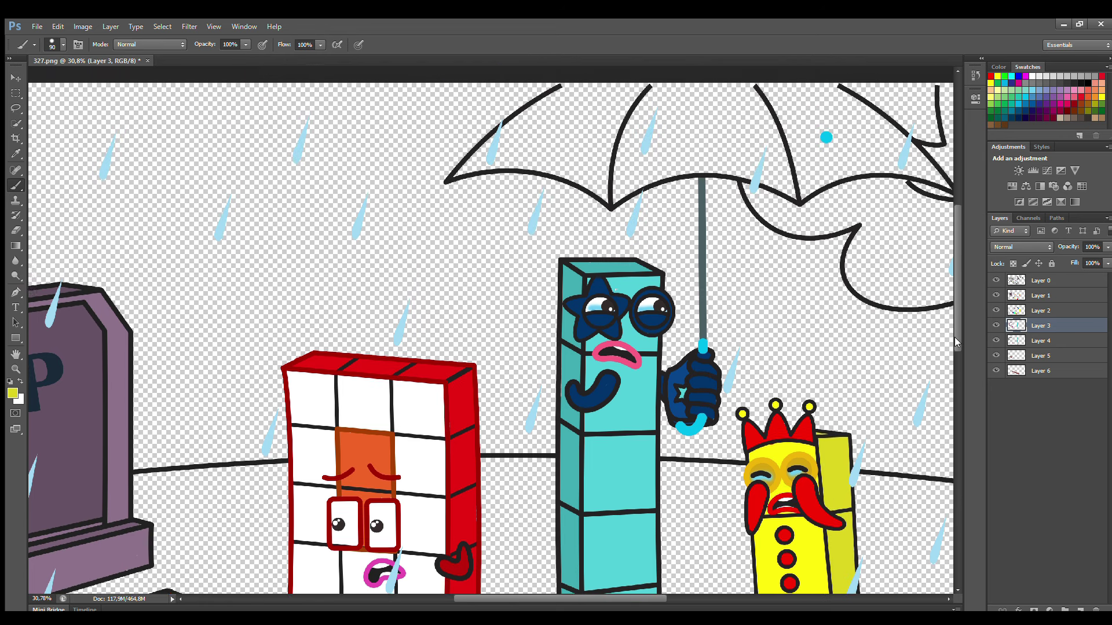
{"action": "left_click_drag", "start_coordinate": [657, 599], "coordinate": [735, 599]}
{"action": "scroll", "coordinate": [691, 456], "scroll_direction": "down", "scroll_amount": 1}
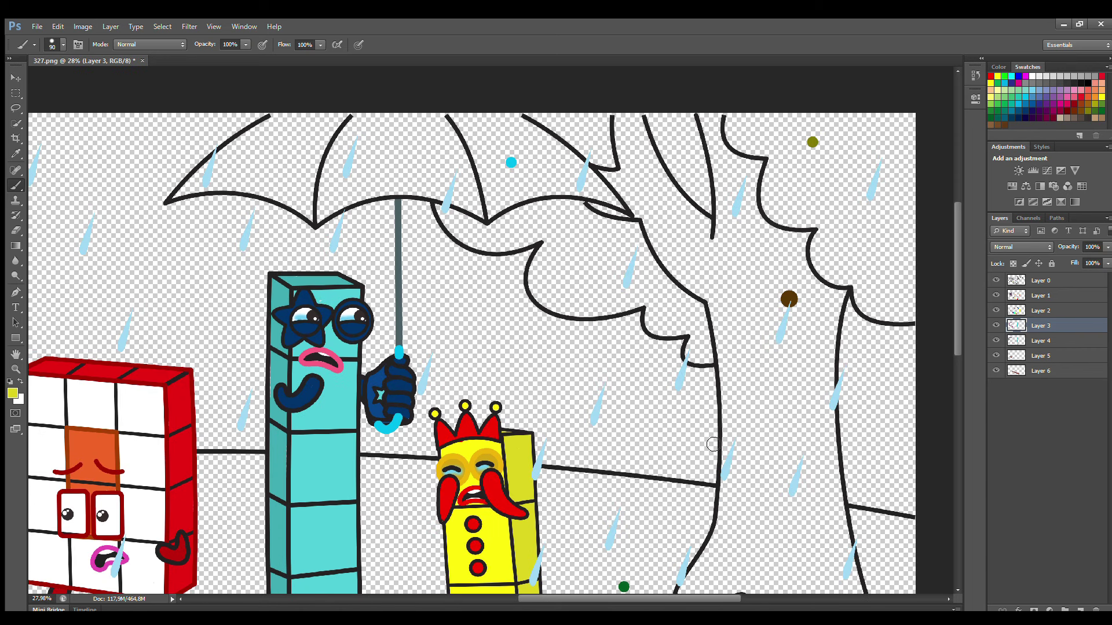
{"action": "scroll", "coordinate": [839, 349], "scroll_direction": "down", "scroll_amount": 1}
{"action": "left_click_drag", "start_coordinate": [955, 285], "coordinate": [955, 302]}
{"action": "scroll", "coordinate": [594, 595], "scroll_direction": "left", "scroll_amount": 1}
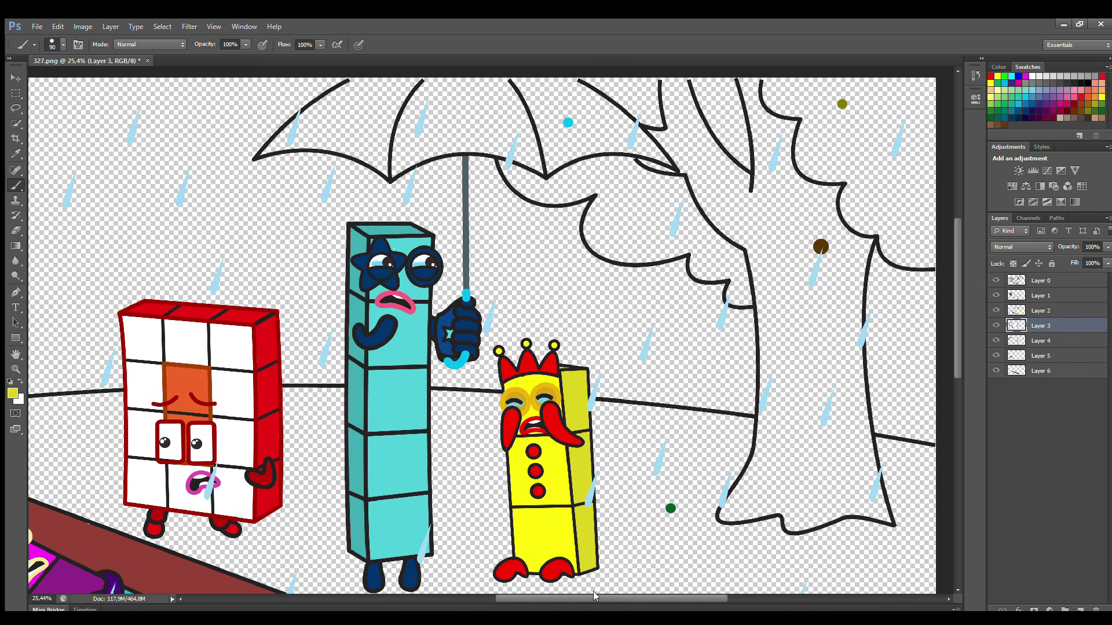
{"action": "left_click", "coordinate": [1046, 296]}
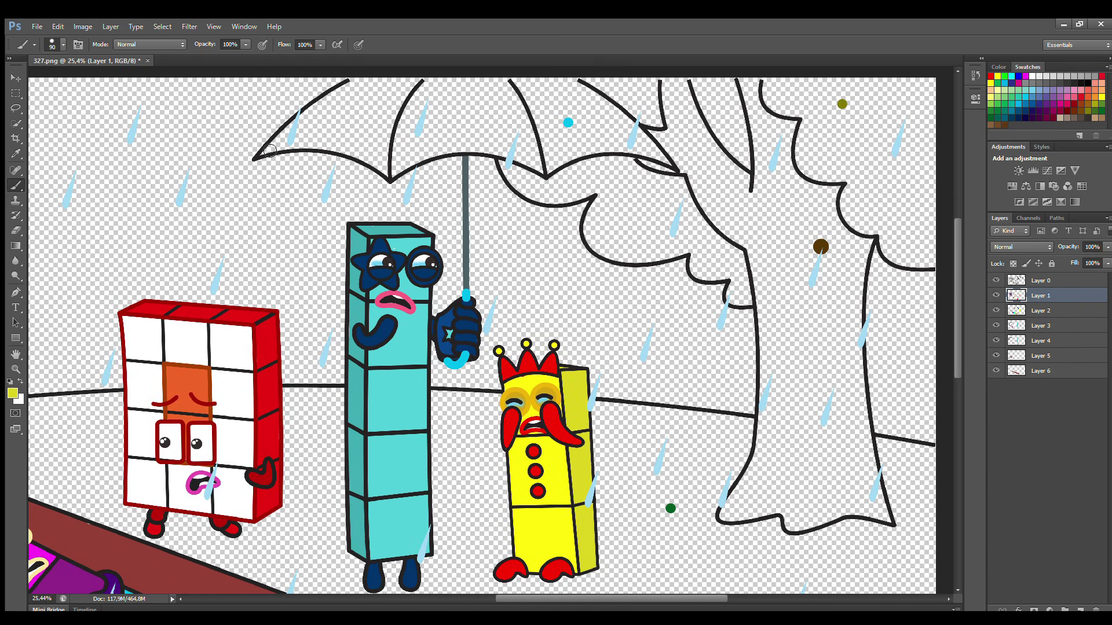
{"action": "mouse_move", "coordinate": [264, 154]}
{"action": "left_mouse_down"}
{"action": "mouse_move", "coordinate": [363, 85]}
{"action": "mouse_move", "coordinate": [551, 82]}
{"action": "mouse_move", "coordinate": [619, 117]}
{"action": "mouse_move", "coordinate": [661, 161]}
{"action": "mouse_move", "coordinate": [620, 148]}
{"action": "mouse_move", "coordinate": [637, 148]}
{"action": "mouse_move", "coordinate": [547, 170]}
{"action": "mouse_move", "coordinate": [451, 152]}
{"action": "mouse_move", "coordinate": [396, 173]}
{"action": "mouse_move", "coordinate": [328, 146]}
{"action": "mouse_move", "coordinate": [277, 151]}
{"action": "mouse_move", "coordinate": [385, 137]}
{"action": "mouse_move", "coordinate": [315, 140]}
{"action": "mouse_move", "coordinate": [506, 99]}
{"action": "mouse_move", "coordinate": [628, 139]}
{"action": "mouse_move", "coordinate": [378, 153]}
{"action": "mouse_move", "coordinate": [385, 98]}
{"action": "mouse_move", "coordinate": [550, 139]}
{"action": "mouse_move", "coordinate": [408, 141]}
{"action": "mouse_move", "coordinate": [576, 124]}
{"action": "left_mouse_up"}
{"action": "key", "text": "bracketright"}
{"action": "key", "text": "bracketright"}
{"action": "key", "text": "bracketright"}
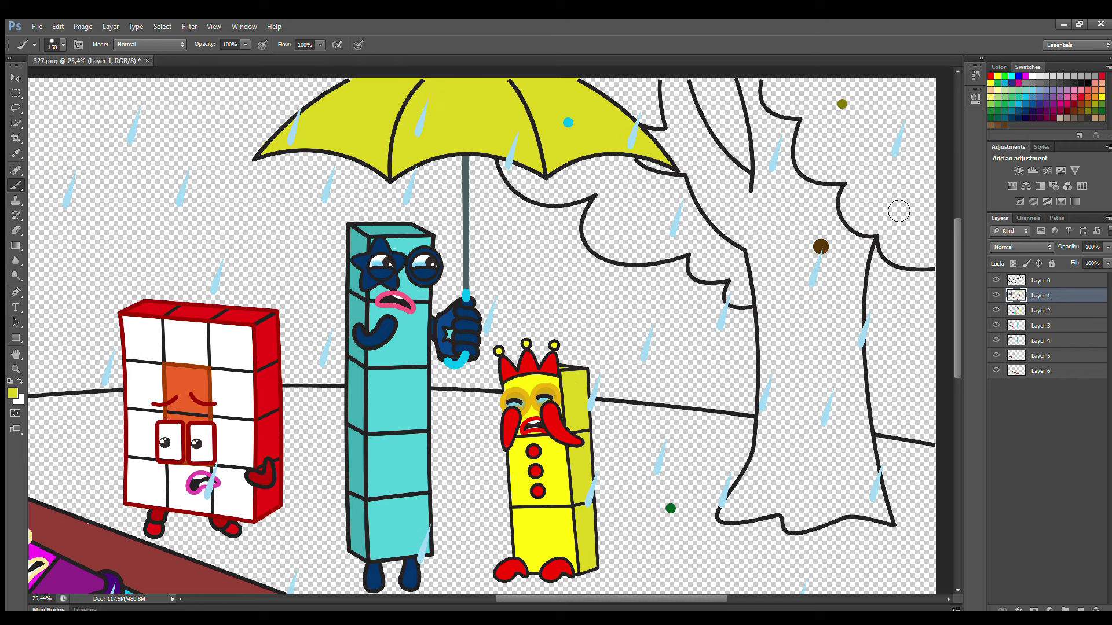
Add soft bright yellow highlights along the umbrella's two inner ribs on Layer 1, redoing the first stroke made on Layer 0
{"action": "left_click", "coordinate": [1040, 280]}
{"action": "key", "text": "e"}
{"action": "key", "text": "b"}
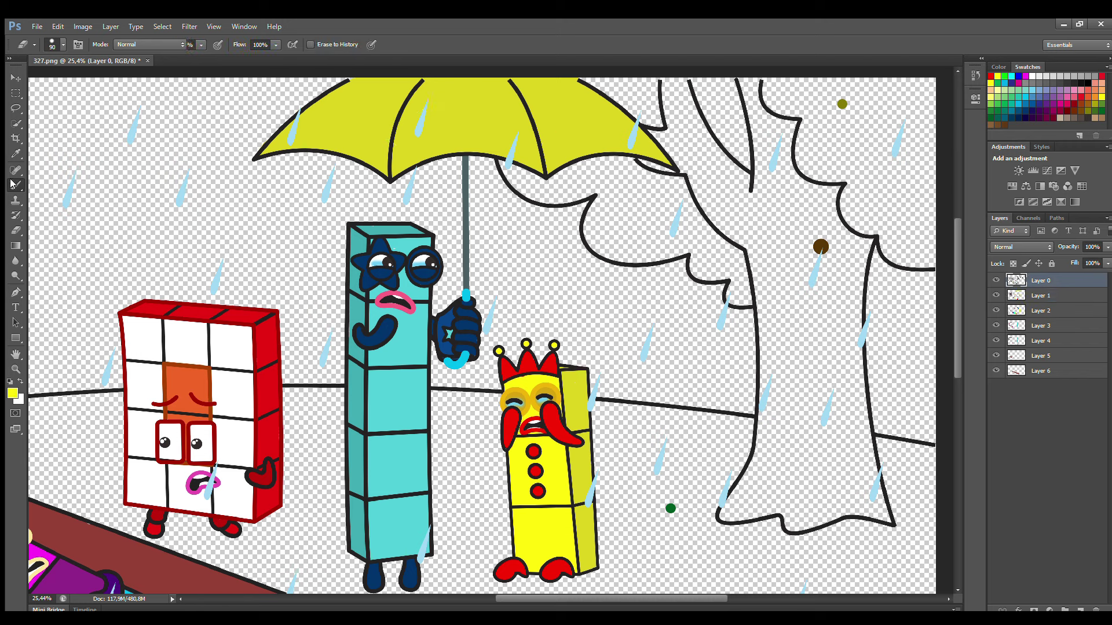
{"action": "key", "text": "bracketright"}
{"action": "key", "text": "bracketright"}
{"action": "left_click_drag", "start_coordinate": [425, 87], "coordinate": [398, 160]}
{"action": "key", "text": "ctrl+z"}
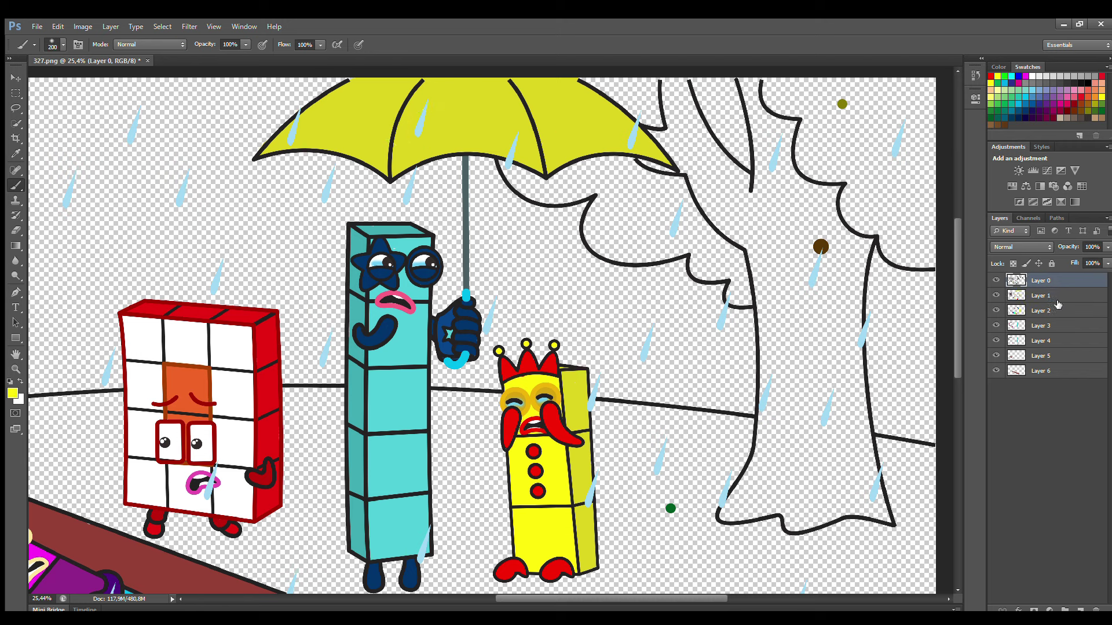
{"action": "left_click", "coordinate": [1057, 298]}
{"action": "left_click_drag", "start_coordinate": [420, 87], "coordinate": [390, 152]}
{"action": "left_click_drag", "start_coordinate": [510, 85], "coordinate": [552, 158]}
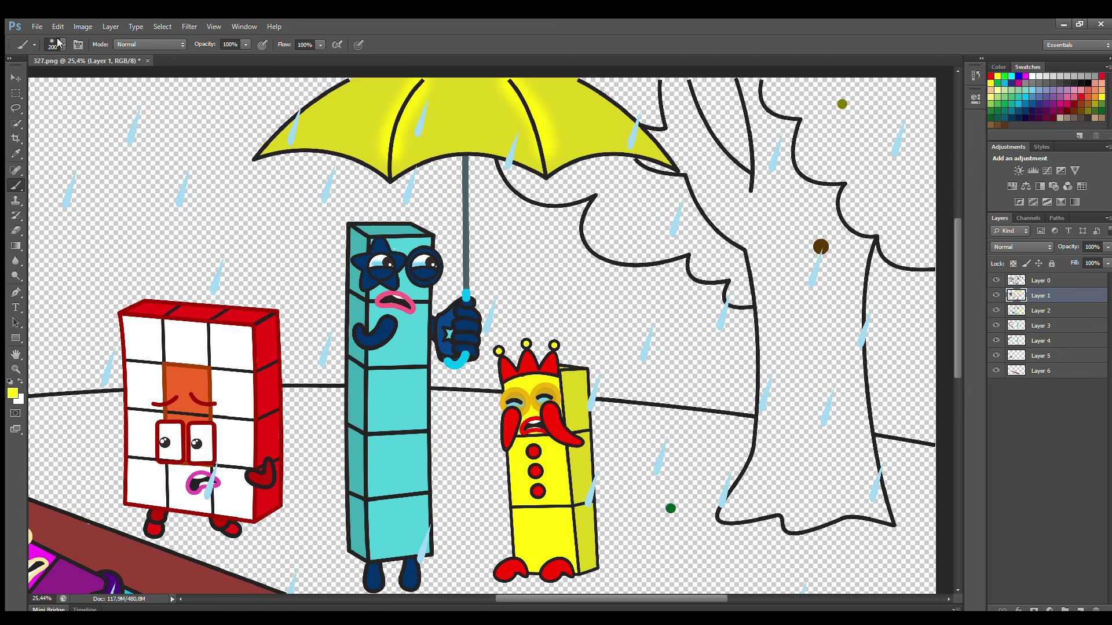
Paint the foliage on the right side of the tree olive green on Layer 2
{"action": "left_click", "coordinate": [1041, 310]}
{"action": "key", "text": "bracketleft"}
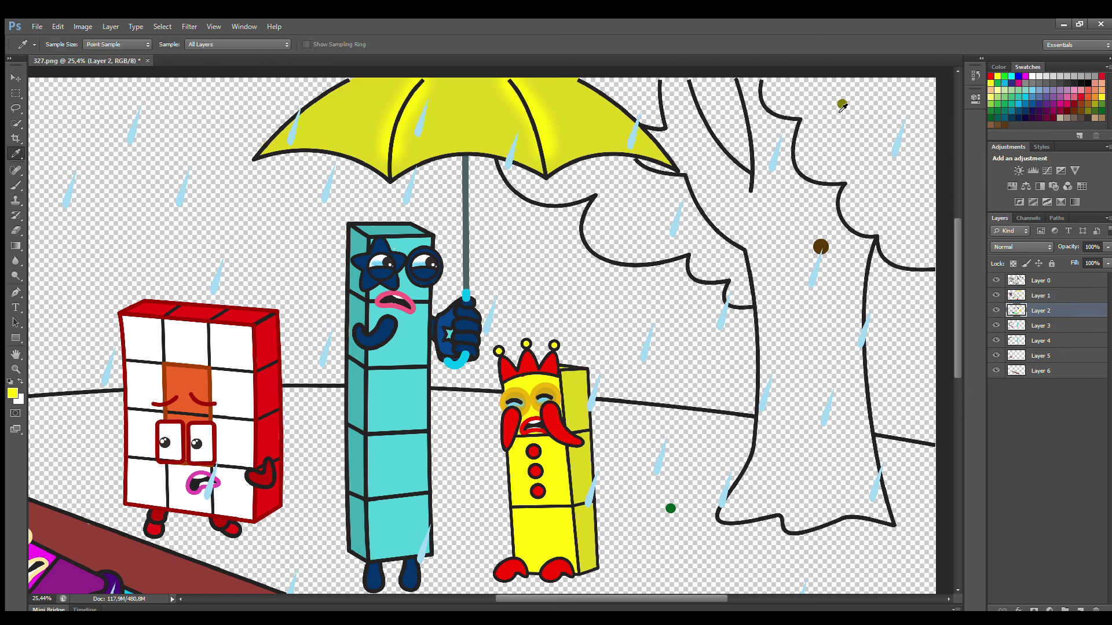
{"action": "left_click", "coordinate": [842, 103], "text": "alt"}
{"action": "key", "text": "bracketleft"}
{"action": "mouse_move", "coordinate": [766, 81]}
{"action": "left_mouse_down"}
{"action": "mouse_move", "coordinate": [777, 101]}
{"action": "mouse_move", "coordinate": [819, 129]}
{"action": "mouse_move", "coordinate": [811, 165]}
{"action": "mouse_move", "coordinate": [861, 192]}
{"action": "mouse_move", "coordinate": [859, 222]}
{"action": "mouse_move", "coordinate": [928, 266]}
{"action": "mouse_move", "coordinate": [936, 92]}
{"action": "mouse_move", "coordinate": [793, 88]}
{"action": "mouse_move", "coordinate": [924, 111]}
{"action": "mouse_move", "coordinate": [854, 169]}
{"action": "mouse_move", "coordinate": [877, 163]}
{"action": "mouse_move", "coordinate": [912, 247]}
{"action": "mouse_move", "coordinate": [911, 184]}
{"action": "left_mouse_up"}
{"action": "key", "text": "bracketright"}
{"action": "key", "text": "bracketright"}
{"action": "key", "text": "bracketleft"}
{"action": "key", "text": "bracketleft"}
{"action": "key", "text": "bracketleft"}
{"action": "key", "text": "bracketleft"}
{"action": "key", "text": "bracketleft"}
{"action": "key", "text": "bracketleft"}
{"action": "key", "text": "bracketleft"}
Fill the foliage between the branches and left of the trunk with olive green on Layer 2
{"action": "mouse_move", "coordinate": [692, 80]}
{"action": "left_mouse_down"}
{"action": "mouse_move", "coordinate": [749, 167]}
{"action": "mouse_move", "coordinate": [731, 80]}
{"action": "mouse_move", "coordinate": [731, 138]}
{"action": "mouse_move", "coordinate": [722, 95]}
{"action": "mouse_move", "coordinate": [733, 128]}
{"action": "left_mouse_up"}
{"action": "key", "text": "bracketright"}
{"action": "key", "text": "bracketright"}
{"action": "key", "text": "bracketright"}
{"action": "mouse_move", "coordinate": [659, 127]}
{"action": "left_mouse_down"}
{"action": "mouse_move", "coordinate": [653, 85]}
{"action": "mouse_move", "coordinate": [656, 124]}
{"action": "mouse_move", "coordinate": [587, 86]}
{"action": "mouse_move", "coordinate": [648, 109]}
{"action": "mouse_move", "coordinate": [628, 96]}
{"action": "left_mouse_up"}
{"action": "left_click", "coordinate": [510, 170]}
{"action": "mouse_move", "coordinate": [513, 176]}
{"action": "left_mouse_down"}
{"action": "mouse_move", "coordinate": [555, 200]}
{"action": "mouse_move", "coordinate": [600, 193]}
{"action": "mouse_move", "coordinate": [596, 244]}
{"action": "mouse_move", "coordinate": [628, 260]}
{"action": "mouse_move", "coordinate": [700, 256]}
{"action": "mouse_move", "coordinate": [707, 277]}
{"action": "mouse_move", "coordinate": [737, 286]}
{"action": "mouse_move", "coordinate": [743, 307]}
{"action": "mouse_move", "coordinate": [738, 255]}
{"action": "mouse_move", "coordinate": [683, 187]}
{"action": "mouse_move", "coordinate": [615, 162]}
{"action": "mouse_move", "coordinate": [522, 175]}
{"action": "mouse_move", "coordinate": [570, 190]}
{"action": "mouse_move", "coordinate": [634, 185]}
{"action": "mouse_move", "coordinate": [621, 201]}
{"action": "mouse_move", "coordinate": [659, 254]}
{"action": "mouse_move", "coordinate": [641, 224]}
{"action": "mouse_move", "coordinate": [691, 239]}
{"action": "mouse_move", "coordinate": [725, 262]}
{"action": "left_mouse_up"}
{"action": "key", "text": "bracketright"}
{"action": "key", "text": "bracketright"}
{"action": "key", "text": "bracketright"}
{"action": "key", "text": "bracketleft"}
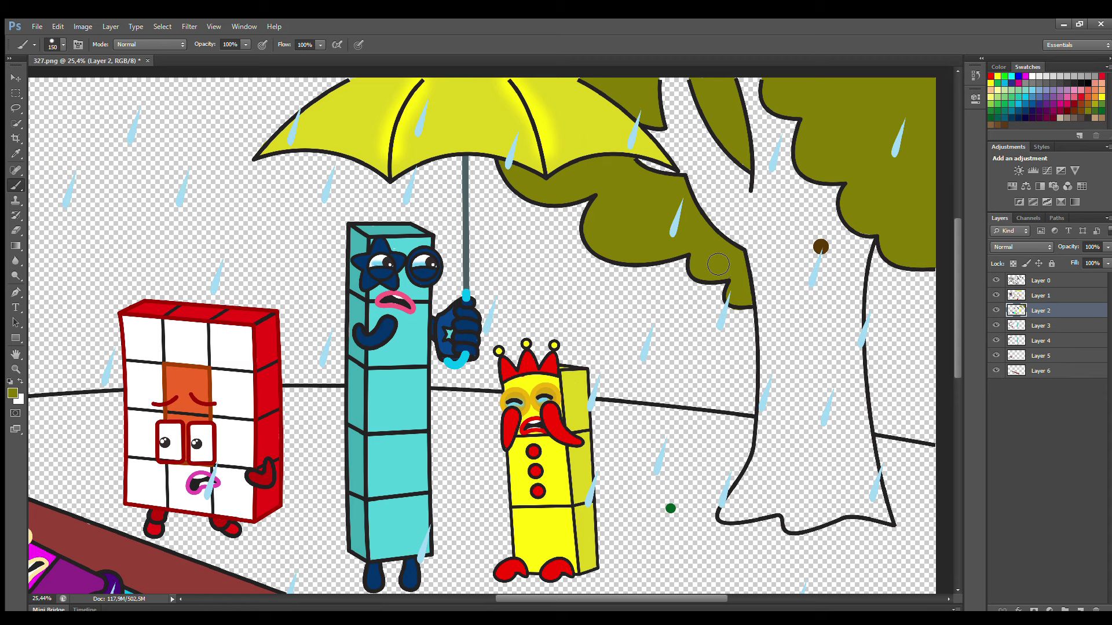
Paint the tree trunk and its branches dark brown on Layer 3, outlining the edges before filling the middle
{"action": "key", "text": "alt+bracketleft"}
{"action": "key", "text": "i"}
{"action": "left_click", "coordinate": [20, 181]}
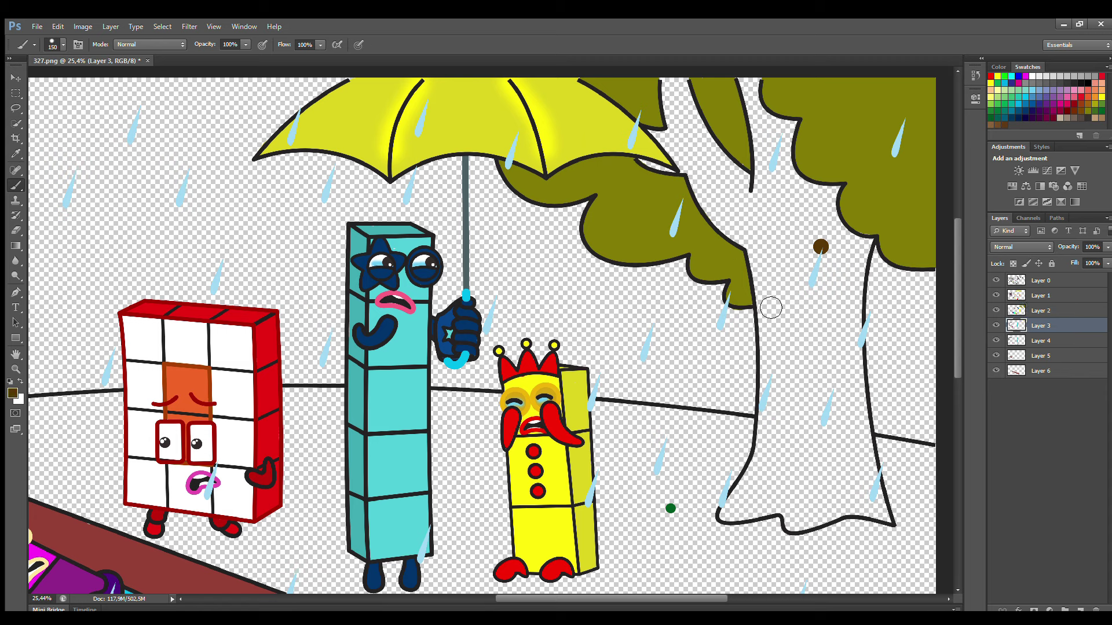
{"action": "mouse_move", "coordinate": [753, 246]}
{"action": "left_mouse_down"}
{"action": "mouse_move", "coordinate": [777, 350]}
{"action": "mouse_move", "coordinate": [773, 440]}
{"action": "mouse_move", "coordinate": [747, 518]}
{"action": "mouse_move", "coordinate": [808, 527]}
{"action": "mouse_move", "coordinate": [868, 502]}
{"action": "mouse_move", "coordinate": [863, 403]}
{"action": "left_mouse_up"}
{"action": "key", "text": "bracketleft"}
{"action": "key", "text": "bracketleft"}
{"action": "key", "text": "bracketleft"}
{"action": "left_click_drag", "start_coordinate": [858, 319], "coordinate": [858, 297]}
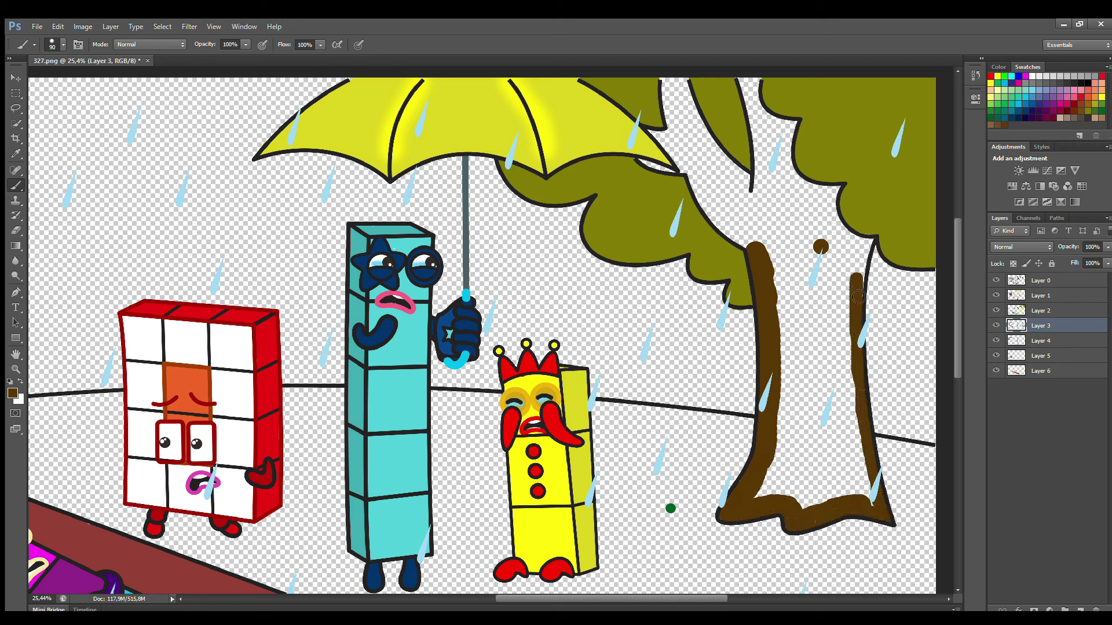
{"action": "mouse_move", "coordinate": [652, 153]}
{"action": "left_mouse_down"}
{"action": "mouse_move", "coordinate": [757, 129]}
{"action": "mouse_move", "coordinate": [779, 110]}
{"action": "mouse_move", "coordinate": [794, 177]}
{"action": "mouse_move", "coordinate": [701, 147]}
{"action": "mouse_move", "coordinate": [698, 124]}
{"action": "mouse_move", "coordinate": [715, 198]}
{"action": "mouse_move", "coordinate": [794, 181]}
{"action": "mouse_move", "coordinate": [849, 217]}
{"action": "mouse_move", "coordinate": [775, 227]}
{"action": "mouse_move", "coordinate": [771, 244]}
{"action": "mouse_move", "coordinate": [790, 446]}
{"action": "mouse_move", "coordinate": [809, 509]}
{"action": "mouse_move", "coordinate": [874, 504]}
{"action": "mouse_move", "coordinate": [825, 216]}
{"action": "mouse_move", "coordinate": [820, 476]}
{"action": "left_mouse_up"}
Create a new layer below Layer 6 at the bottom of the layer stack
{"action": "scroll", "coordinate": [827, 239], "scroll_direction": "down", "scroll_amount": 4}
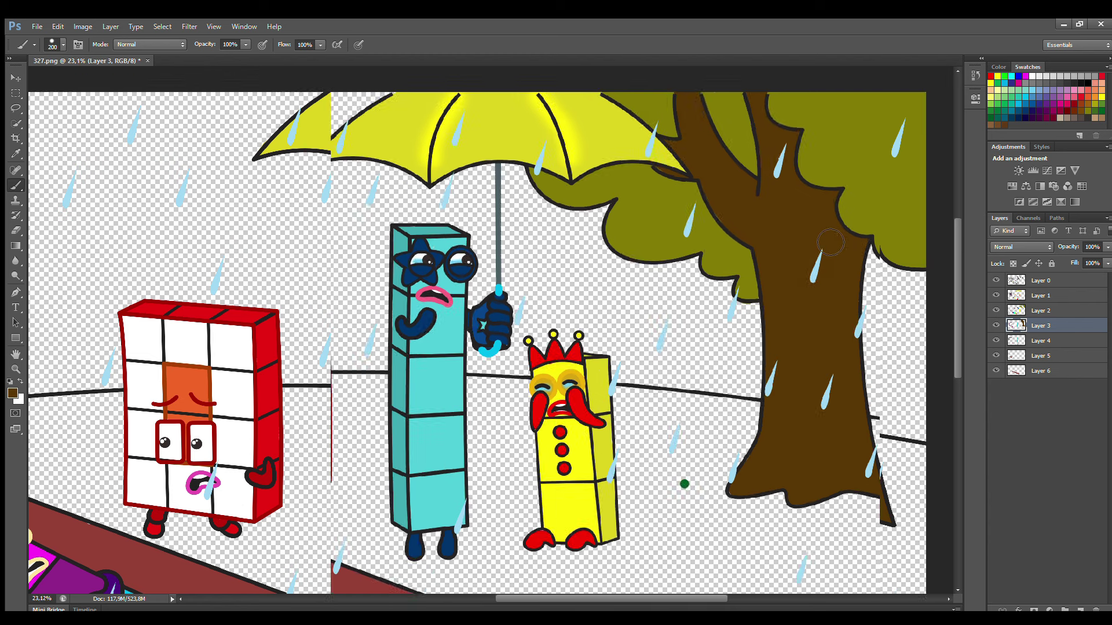
{"action": "left_click", "coordinate": [1047, 372]}
{"action": "left_click", "coordinate": [1081, 610]}
{"action": "left_click_drag", "start_coordinate": [1042, 371], "coordinate": [1015, 415]}
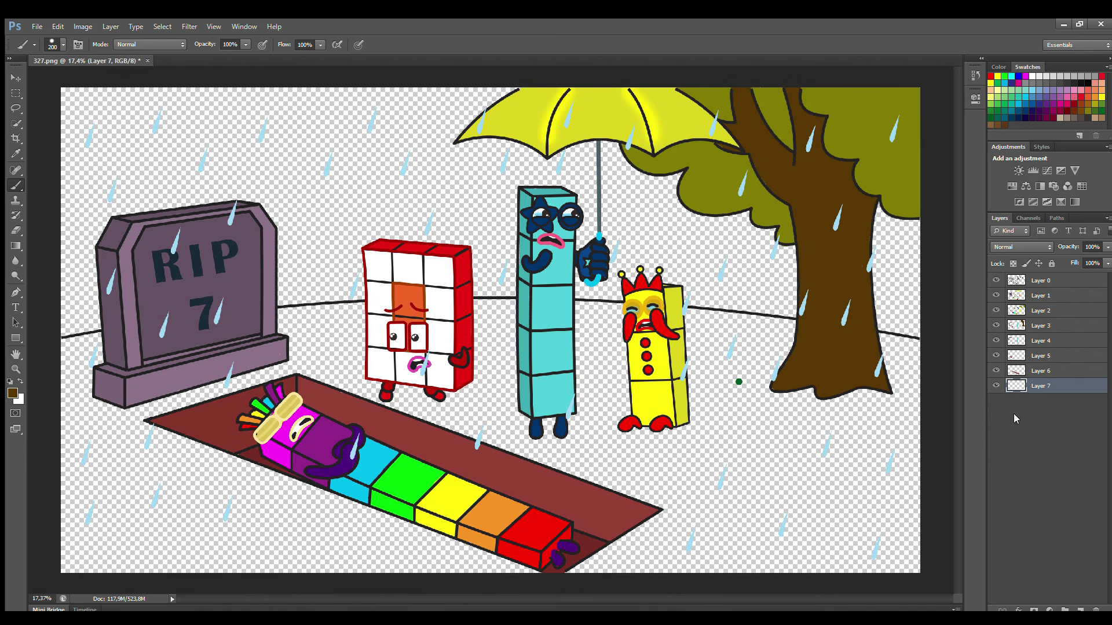
Paint the whole ground below the horizon line dark green on Layer 7, enlarging the brush for the foreground
{"action": "left_click", "coordinate": [15, 154]}
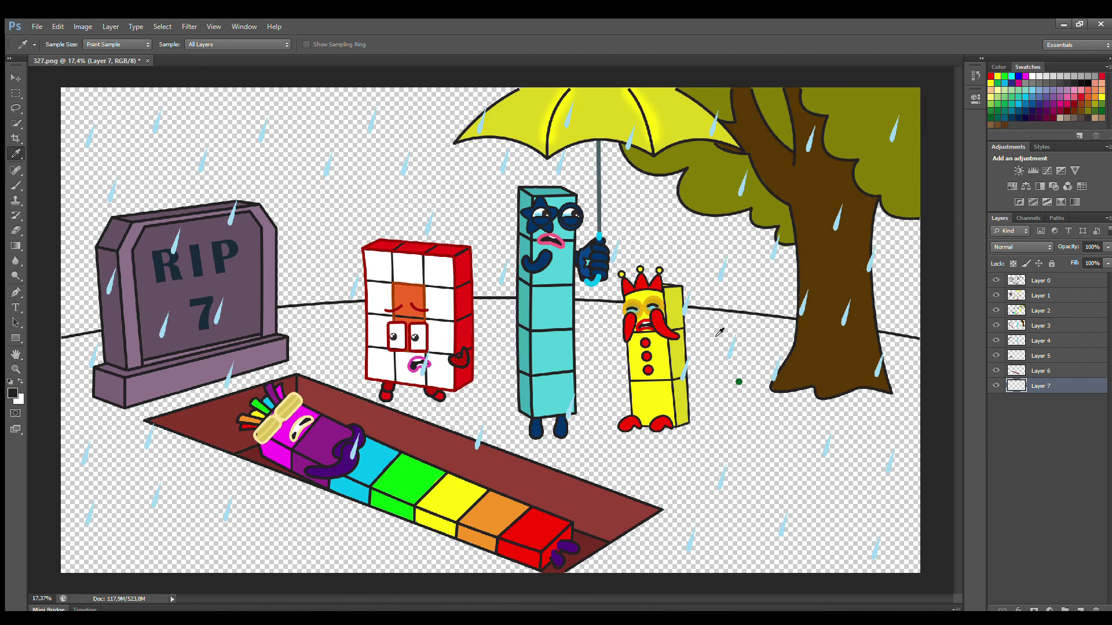
{"action": "key", "text": "b"}
{"action": "left_click_drag", "start_coordinate": [77, 365], "coordinate": [106, 355]}
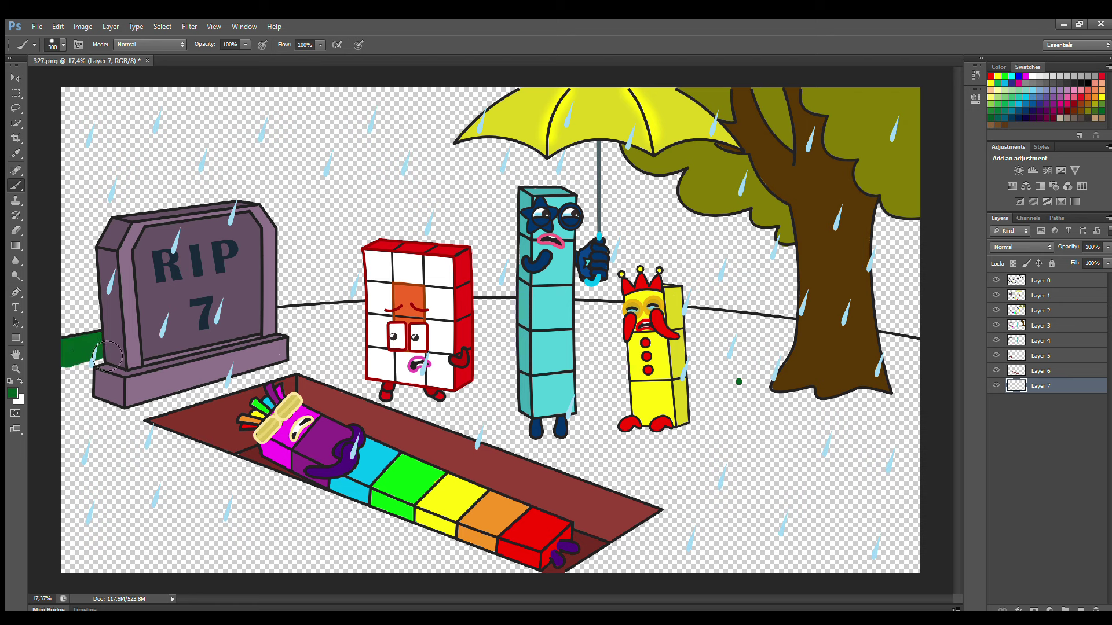
{"action": "left_click_drag", "start_coordinate": [292, 334], "coordinate": [362, 329]}
{"action": "left_click_drag", "start_coordinate": [476, 317], "coordinate": [619, 331]}
{"action": "mouse_move", "coordinate": [692, 343]}
{"action": "left_mouse_down"}
{"action": "mouse_move", "coordinate": [750, 327]}
{"action": "mouse_move", "coordinate": [936, 364]}
{"action": "mouse_move", "coordinate": [791, 368]}
{"action": "left_mouse_up"}
{"action": "key", "text": "bracketright"}
{"action": "key", "text": "bracketright"}
{"action": "key", "text": "bracketright"}
{"action": "mouse_move", "coordinate": [897, 417]}
{"action": "left_mouse_down"}
{"action": "mouse_move", "coordinate": [770, 405]}
{"action": "mouse_move", "coordinate": [261, 417]}
{"action": "mouse_move", "coordinate": [99, 454]}
{"action": "mouse_move", "coordinate": [921, 443]}
{"action": "mouse_move", "coordinate": [349, 514]}
{"action": "mouse_move", "coordinate": [933, 487]}
{"action": "mouse_move", "coordinate": [179, 536]}
{"action": "mouse_move", "coordinate": [93, 556]}
{"action": "left_mouse_up"}
{"action": "left_click_drag", "start_coordinate": [606, 579], "coordinate": [869, 575]}
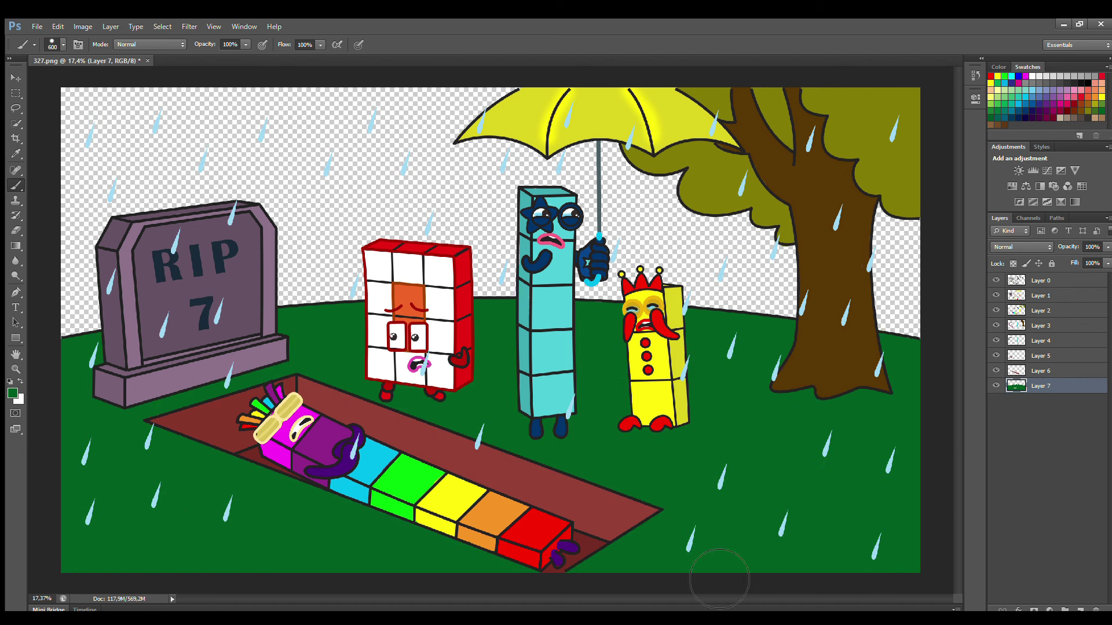
Paint a soft reddish-brown band of soil on the grass around the grave on Layer 7
{"action": "key", "text": "i"}
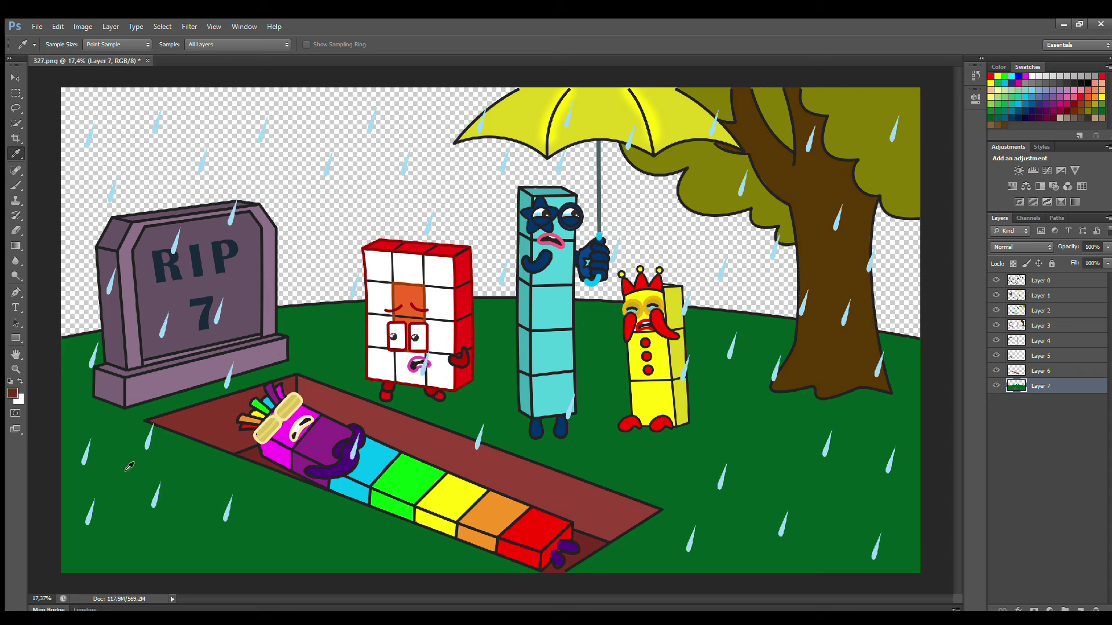
{"action": "left_click", "coordinate": [11, 393]}
{"action": "left_click", "coordinate": [16, 185]}
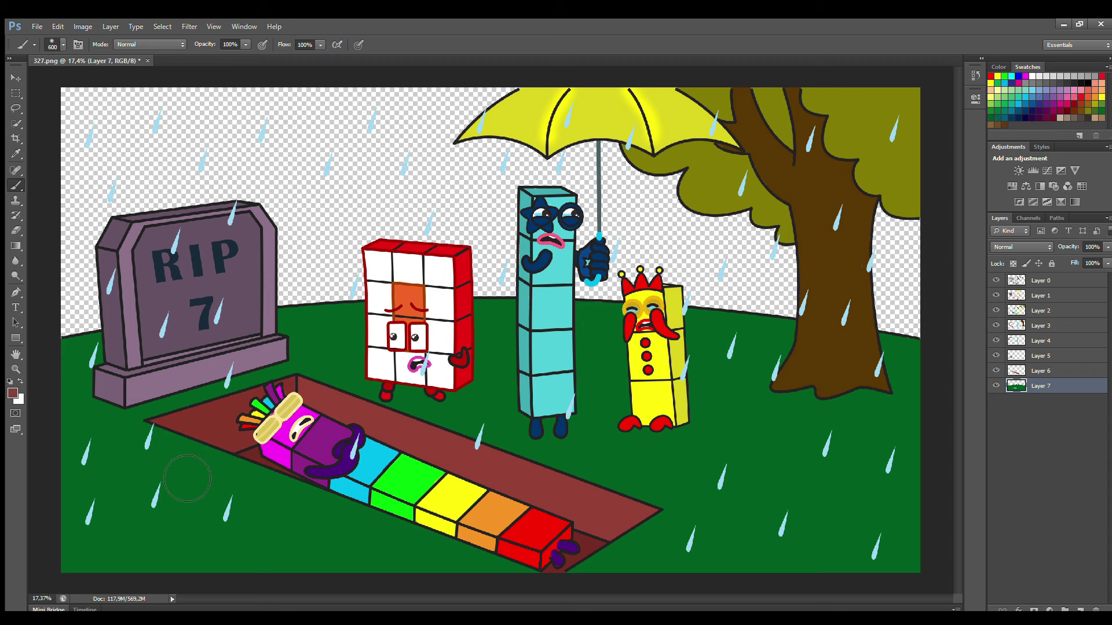
{"action": "mouse_move", "coordinate": [219, 468]}
{"action": "left_mouse_down"}
{"action": "mouse_move", "coordinate": [261, 501]}
{"action": "mouse_move", "coordinate": [458, 568]}
{"action": "mouse_move", "coordinate": [585, 582]}
{"action": "mouse_move", "coordinate": [673, 541]}
{"action": "mouse_move", "coordinate": [603, 576]}
{"action": "mouse_move", "coordinate": [604, 503]}
{"action": "mouse_move", "coordinate": [519, 461]}
{"action": "mouse_move", "coordinate": [306, 391]}
{"action": "mouse_move", "coordinate": [189, 433]}
{"action": "mouse_move", "coordinate": [319, 407]}
{"action": "left_mouse_up"}
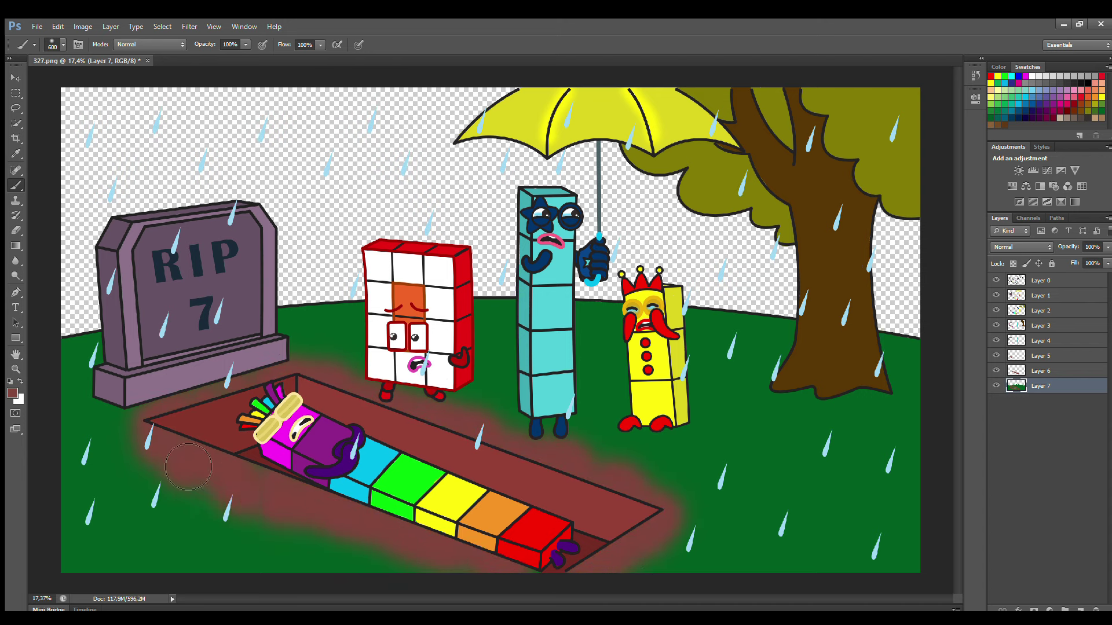
Shade the soil close to the grave's edges with a smaller soft brush in darker brown
{"action": "key", "text": "bracketleft"}
{"action": "key", "text": "bracketleft"}
{"action": "key", "text": "bracketleft"}
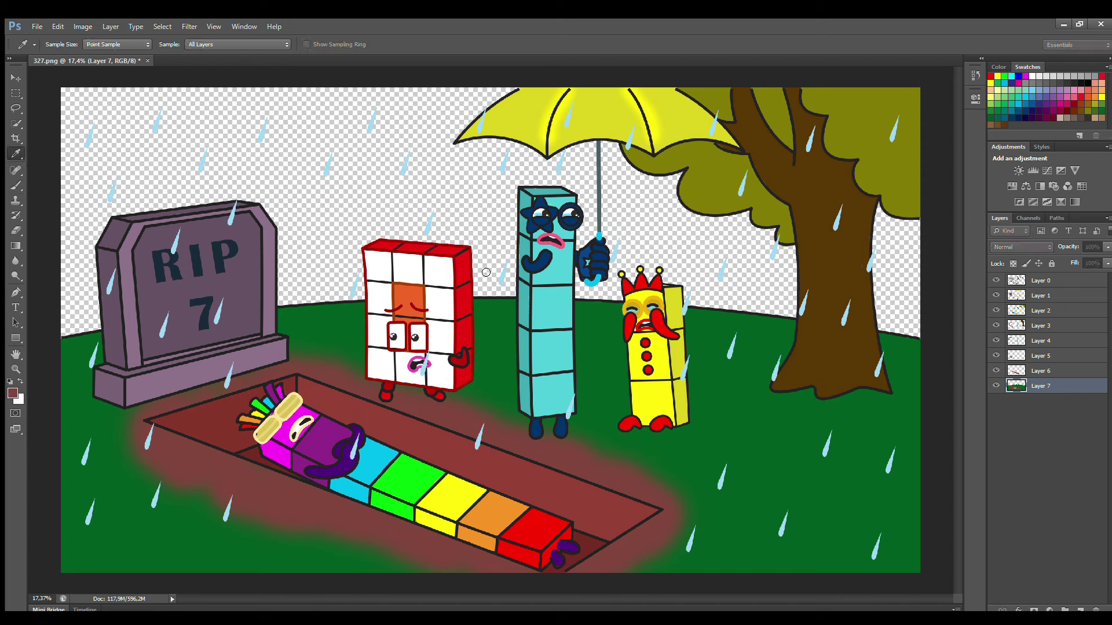
{"action": "mouse_move", "coordinate": [159, 433]}
{"action": "left_mouse_down"}
{"action": "mouse_move", "coordinate": [579, 576]}
{"action": "mouse_move", "coordinate": [646, 492]}
{"action": "mouse_move", "coordinate": [457, 428]}
{"action": "mouse_move", "coordinate": [269, 389]}
{"action": "mouse_move", "coordinate": [165, 449]}
{"action": "mouse_move", "coordinate": [350, 517]}
{"action": "left_mouse_up"}
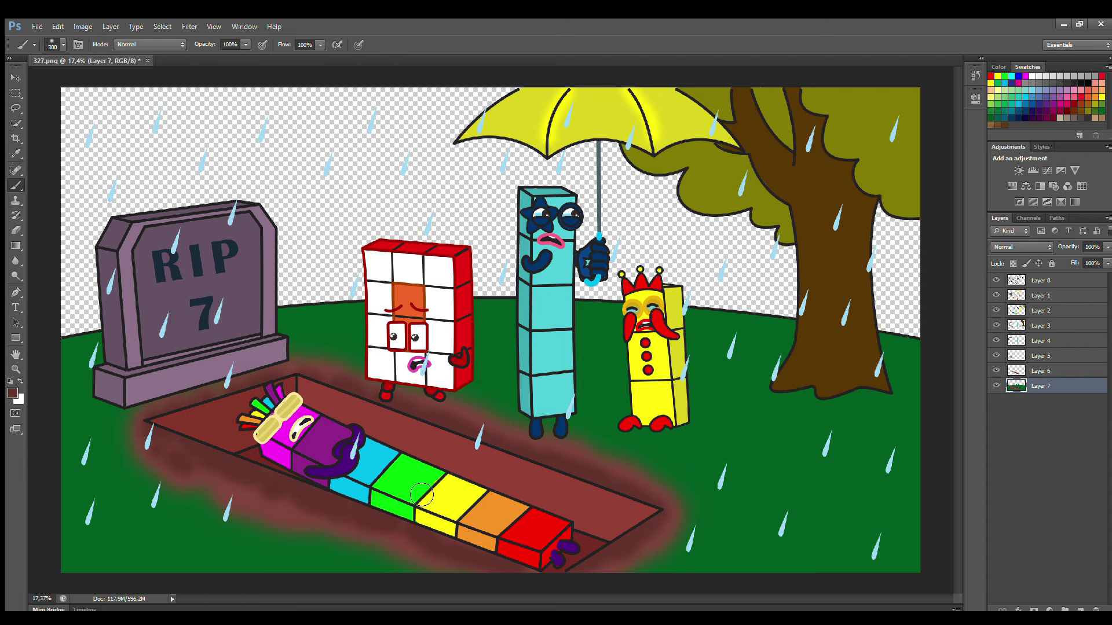
Paint soft darker green shadows on the grass beneath the three mourning figures and the tree trunk
{"action": "key", "text": "i"}
{"action": "left_click", "coordinate": [471, 338]}
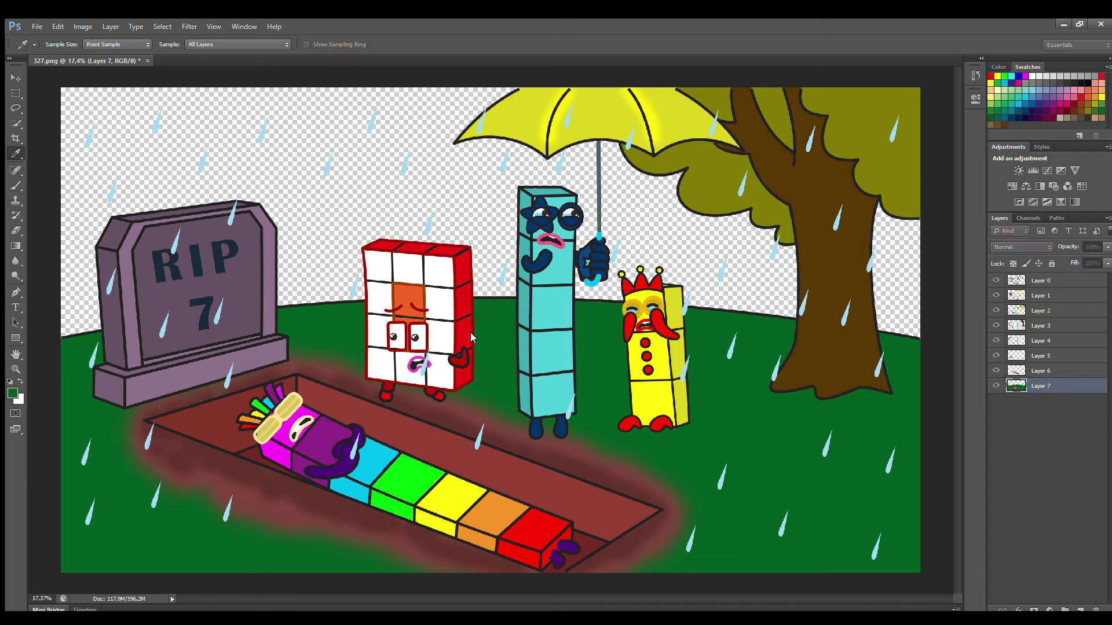
{"action": "key", "text": "b"}
{"action": "mouse_move", "coordinate": [617, 440]}
{"action": "left_mouse_down"}
{"action": "mouse_move", "coordinate": [699, 440]}
{"action": "mouse_move", "coordinate": [557, 434]}
{"action": "left_mouse_up"}
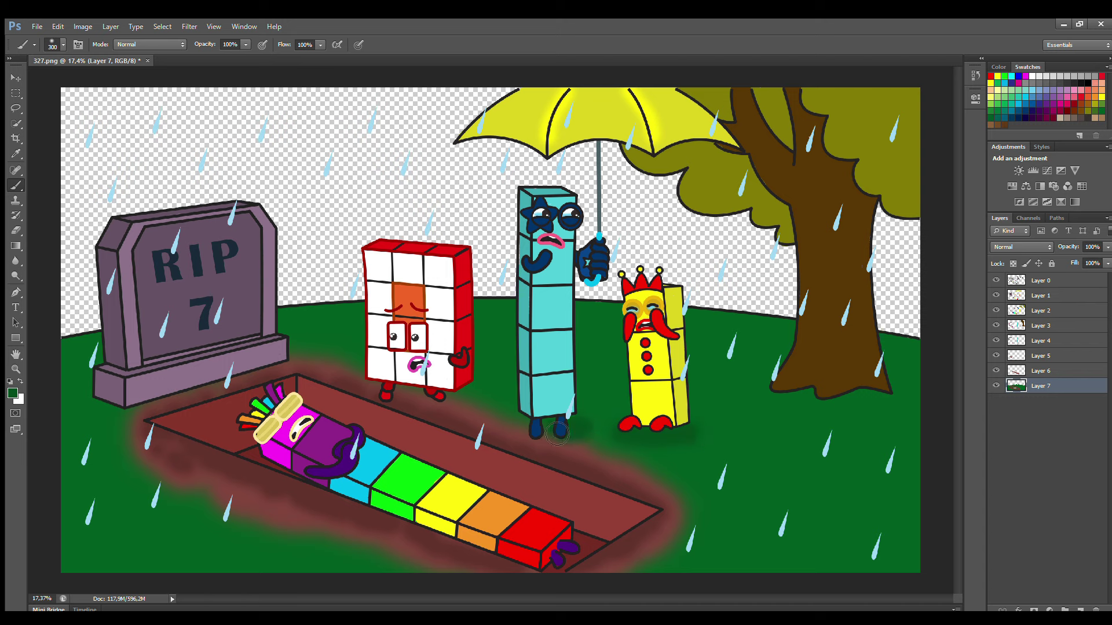
{"action": "left_click_drag", "start_coordinate": [776, 399], "coordinate": [829, 402]}
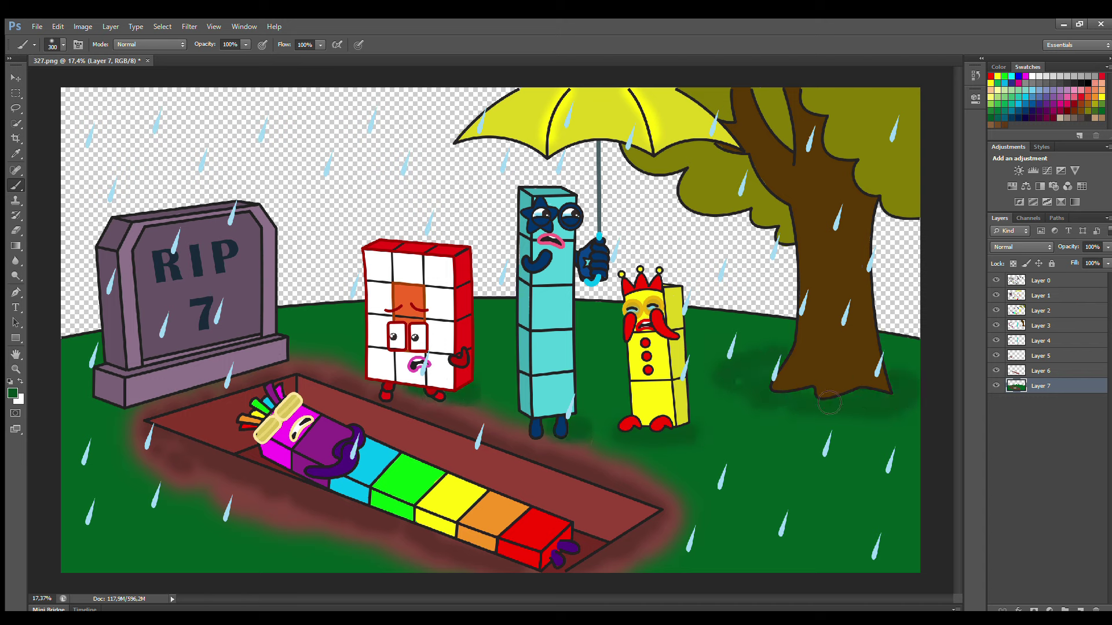
Add a new layer and move it beneath the grass layer at the bottom of the stack
{"action": "left_click", "coordinate": [1046, 297]}
{"action": "left_click", "coordinate": [1044, 283]}
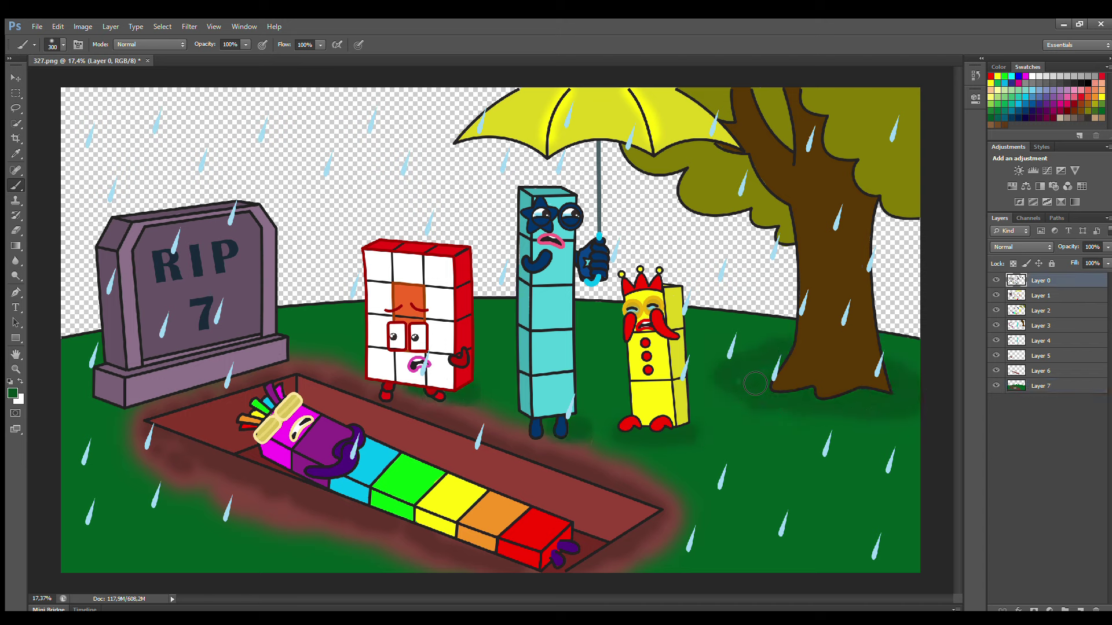
{"action": "left_click", "coordinate": [1080, 609]}
{"action": "left_click_drag", "start_coordinate": [1045, 279], "coordinate": [1049, 437]}
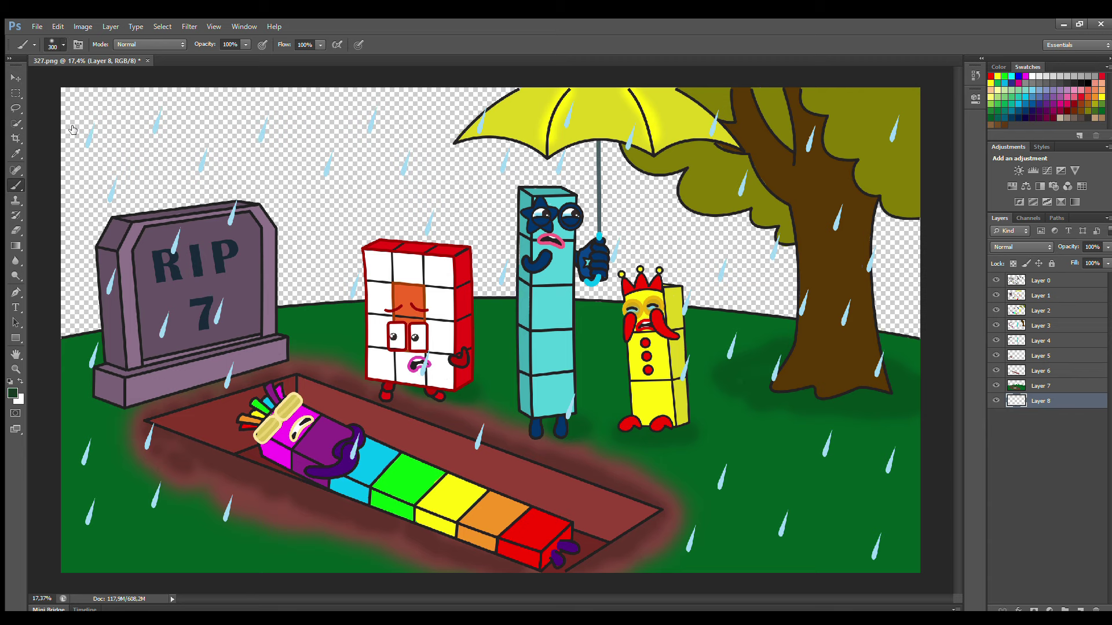
Paint a row of rounded very dark green bushes along the horizon on Layer 8 with a large brush
{"action": "key", "text": "bracketright"}
{"action": "key", "text": "bracketright"}
{"action": "key", "text": "bracketright"}
{"action": "key", "text": "bracketright"}
{"action": "key", "text": "bracketright"}
{"action": "left_click", "coordinate": [81, 309]}
{"action": "left_click", "coordinate": [272, 280]}
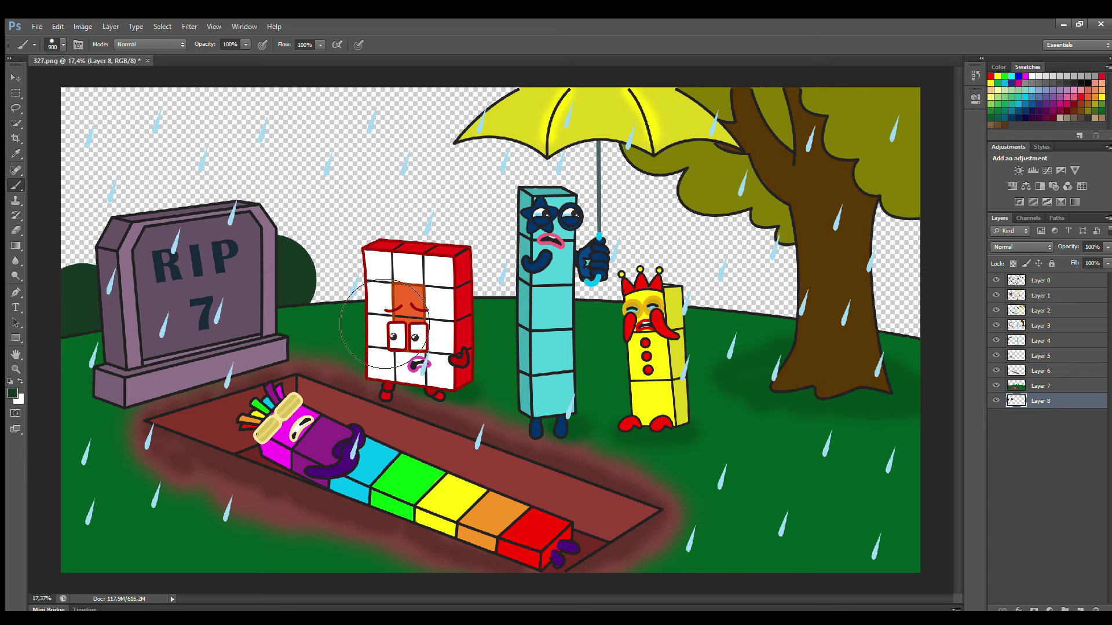
{"action": "left_click", "coordinate": [352, 260]}
{"action": "left_click", "coordinate": [418, 284]}
{"action": "left_click", "coordinate": [468, 263]}
{"action": "left_click", "coordinate": [540, 253]}
{"action": "mouse_move", "coordinate": [653, 314]}
{"action": "left_mouse_down"}
{"action": "mouse_move", "coordinate": [764, 278]}
{"action": "mouse_move", "coordinate": [926, 272]}
{"action": "mouse_move", "coordinate": [915, 261]}
{"action": "left_mouse_up"}
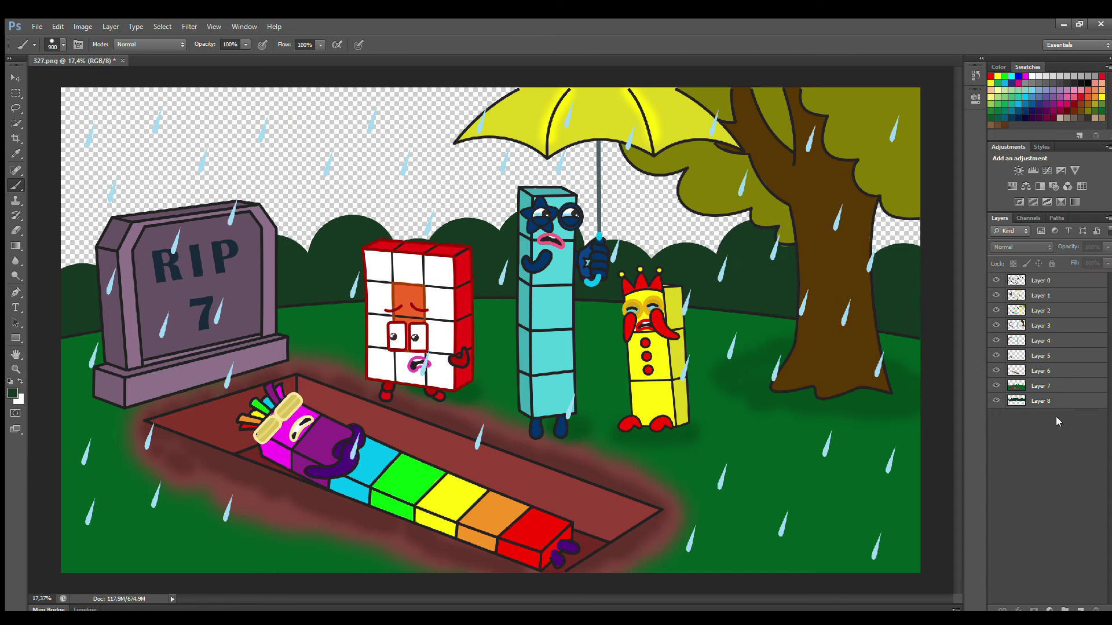
Add a layer beneath the bushes and paint a soft dark purple band of sky just above them
{"action": "left_click", "coordinate": [1080, 609]}
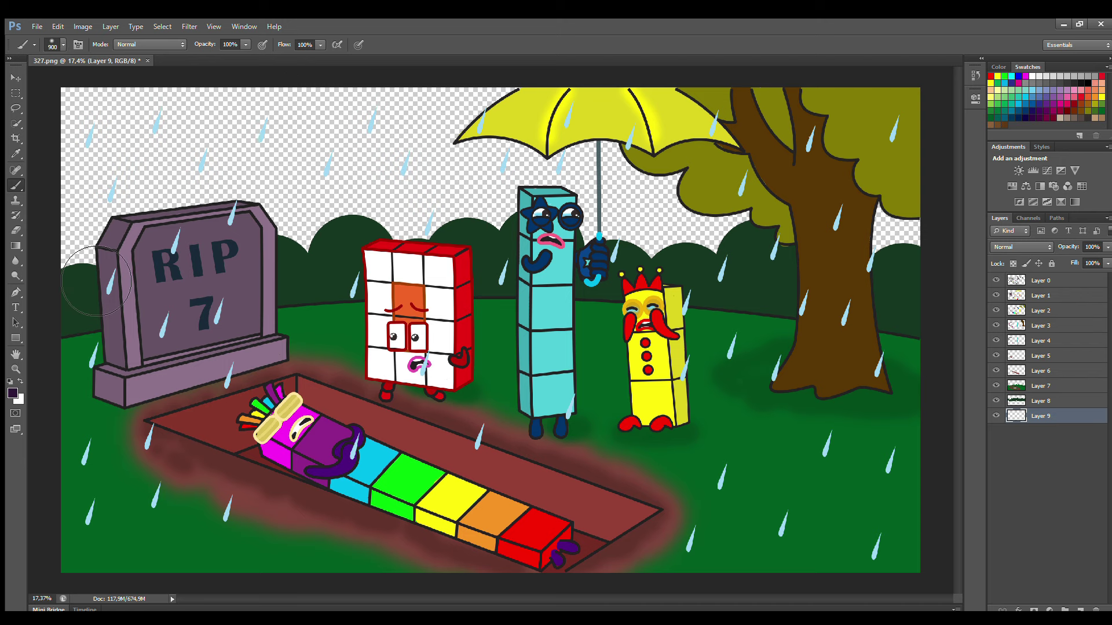
{"action": "key", "text": "bracketright"}
{"action": "key", "text": "bracketright"}
{"action": "key", "text": "bracketright"}
{"action": "mouse_move", "coordinate": [93, 249]}
{"action": "left_mouse_down"}
{"action": "mouse_move", "coordinate": [145, 232]}
{"action": "mouse_move", "coordinate": [915, 255]}
{"action": "mouse_move", "coordinate": [86, 231]}
{"action": "left_mouse_up"}
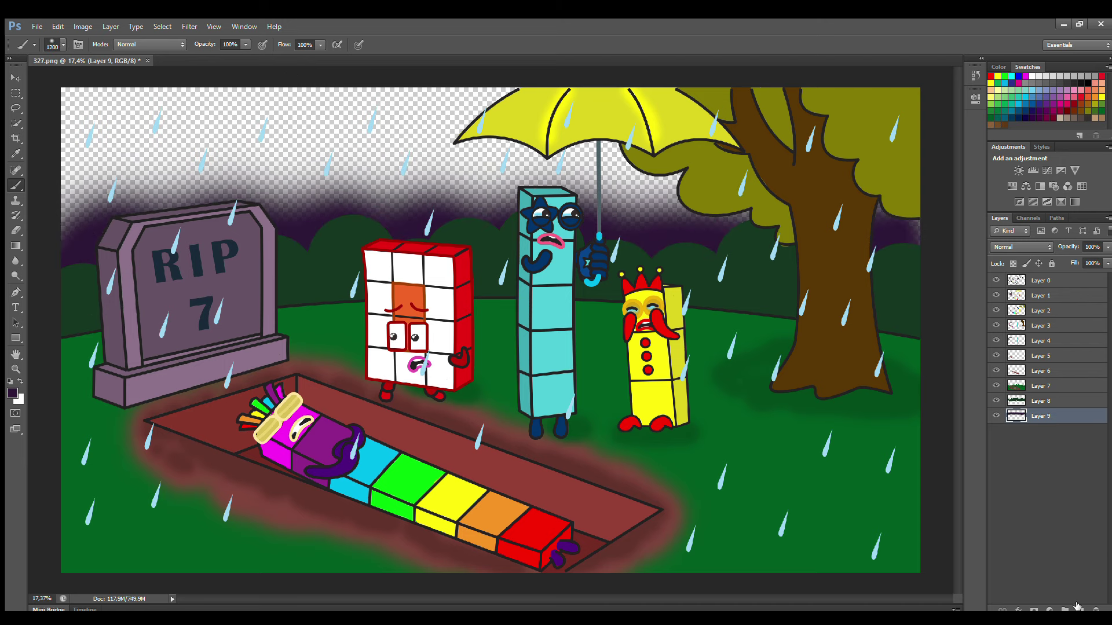
Paint the upper sky dark navy blue on Layer 9 with the large soft brush
{"action": "left_click", "coordinate": [1028, 117]}
{"action": "key", "text": "i"}
{"action": "key", "text": "b"}
{"action": "mouse_move", "coordinate": [92, 127]}
{"action": "left_mouse_down"}
{"action": "mouse_move", "coordinate": [666, 162]}
{"action": "mouse_move", "coordinate": [116, 145]}
{"action": "mouse_move", "coordinate": [415, 215]}
{"action": "mouse_move", "coordinate": [440, 208]}
{"action": "left_mouse_up"}
Add a layer beneath the sky colors and fill the remaining transparent gaps in the sky with muted grey-green
{"action": "left_click", "coordinate": [1081, 610], "text": "ctrl"}
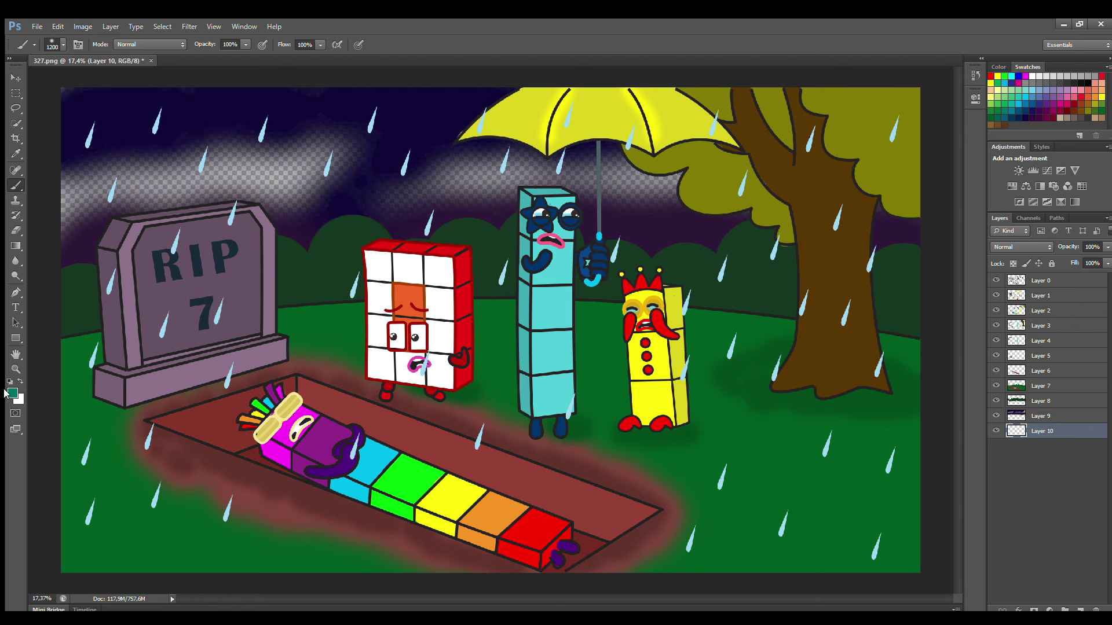
{"action": "key", "text": "i"}
{"action": "left_click", "coordinate": [443, 280]}
{"action": "left_click", "coordinate": [675, 182]}
{"action": "mouse_move", "coordinate": [81, 189]}
{"action": "left_mouse_down"}
{"action": "mouse_move", "coordinate": [614, 173]}
{"action": "mouse_move", "coordinate": [143, 175]}
{"action": "left_mouse_up"}
{"action": "left_click", "coordinate": [11, 392]}
{"action": "left_click", "coordinate": [437, 290]}
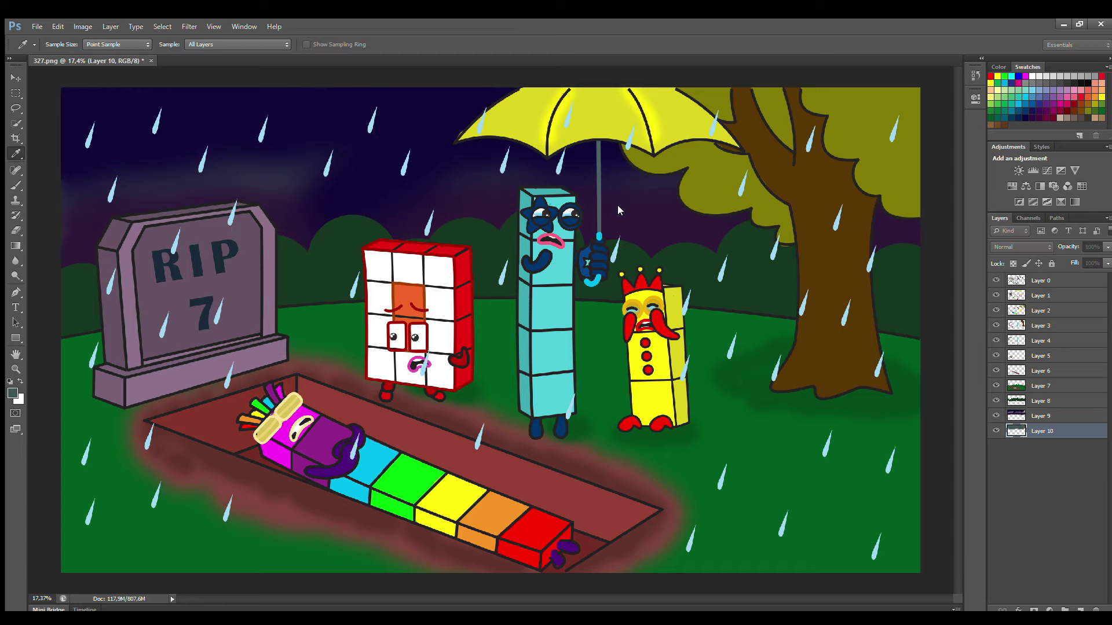
{"action": "left_click", "coordinate": [675, 183]}
{"action": "mouse_move", "coordinate": [550, 241]}
{"action": "left_mouse_down"}
{"action": "mouse_move", "coordinate": [698, 247]}
{"action": "mouse_move", "coordinate": [909, 281]}
{"action": "left_mouse_up"}
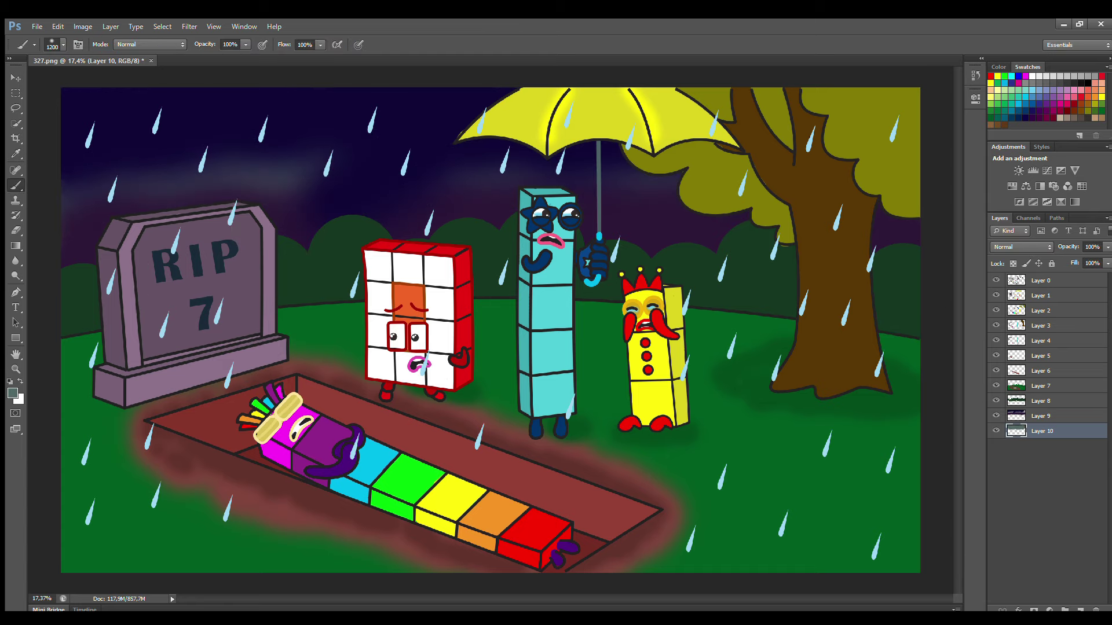